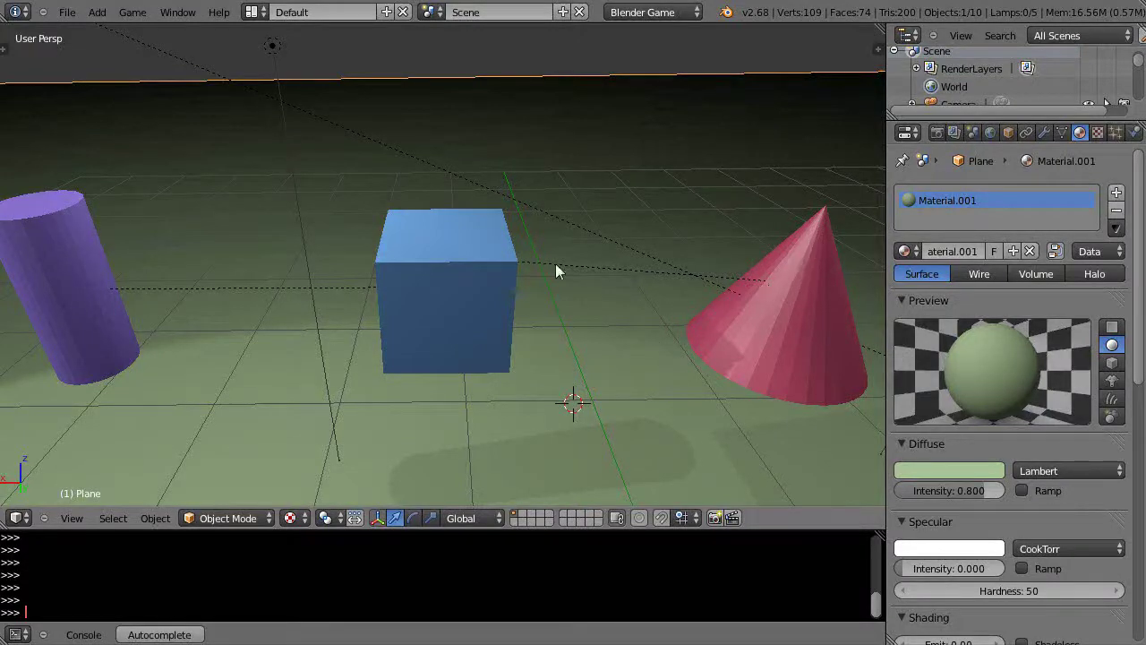
- Start rotating the cube about Y, then cancel to restore its original pose
{"action": "right_click", "coordinate": [469, 263]}
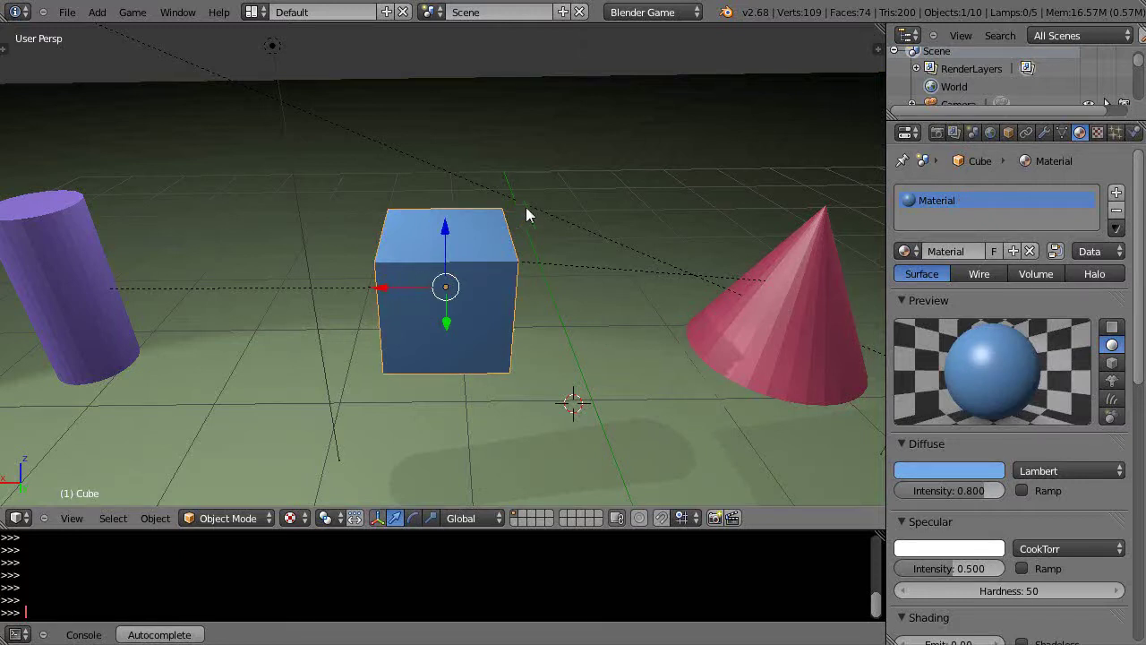
{"action": "key", "text": "r"}
{"action": "key", "text": "y"}
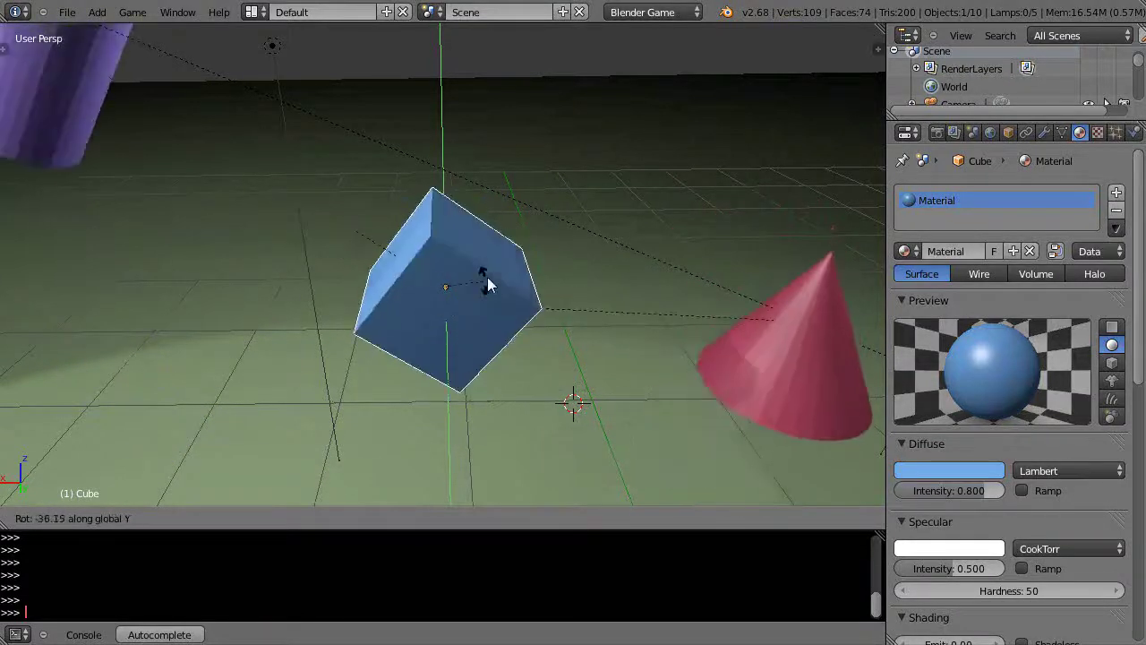
{"action": "right_click", "coordinate": [492, 249]}
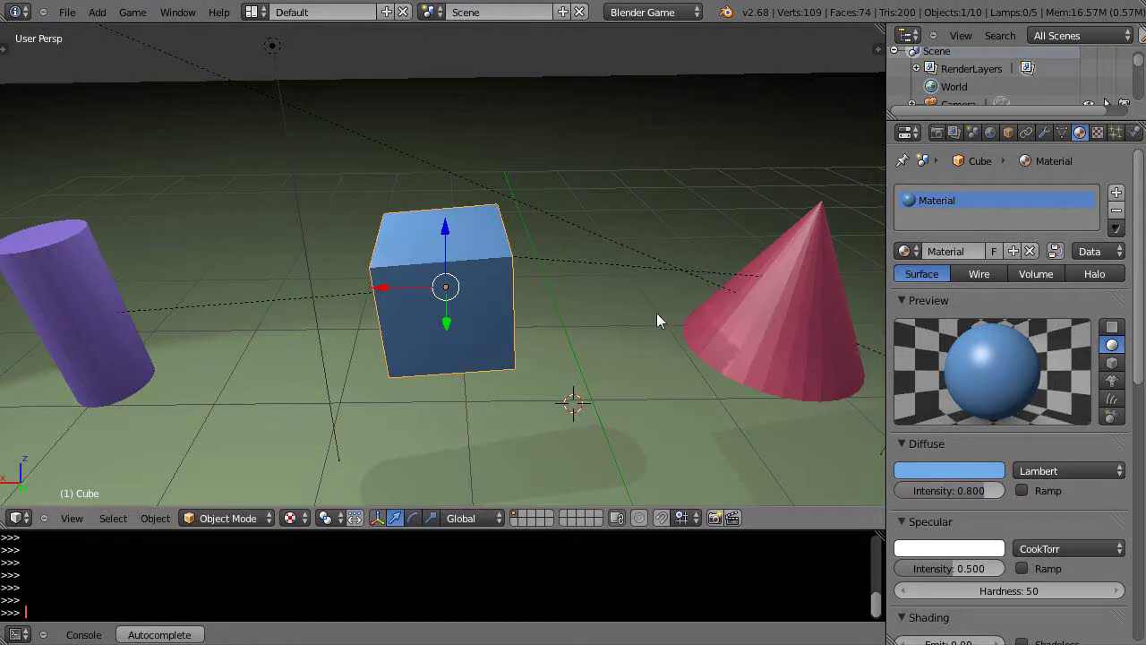
- Select the cone and view it in orthographic back view
{"action": "right_click", "coordinate": [793, 282]}
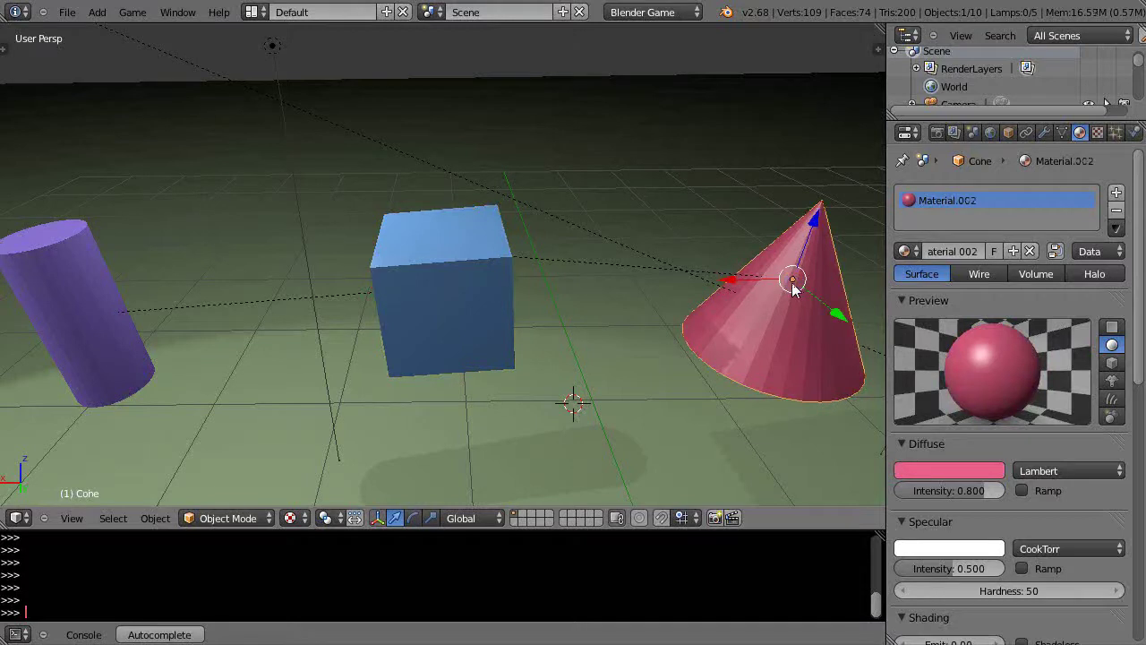
{"action": "right_click", "coordinate": [503, 257]}
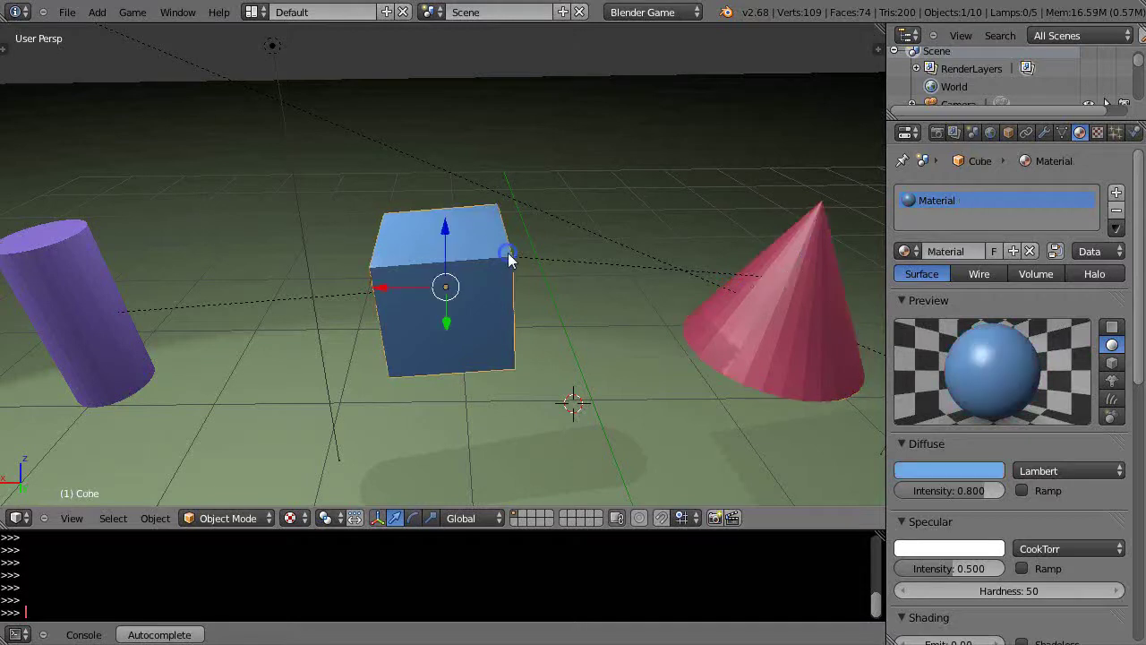
{"action": "right_click", "coordinate": [751, 309]}
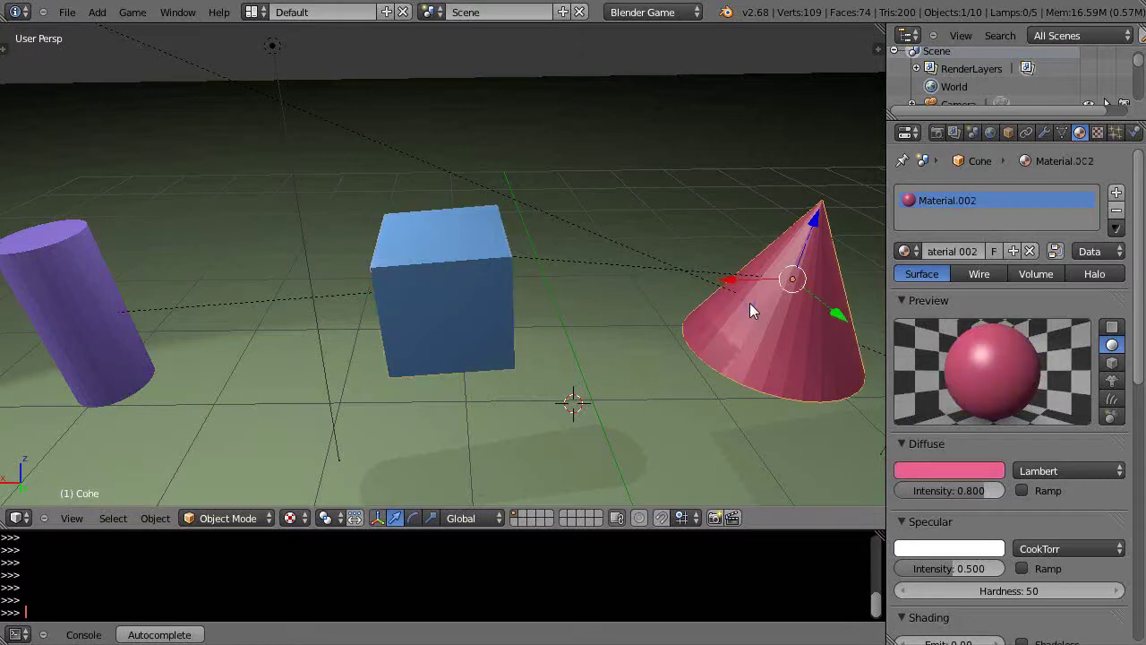
{"action": "key", "text": "KP_5"}
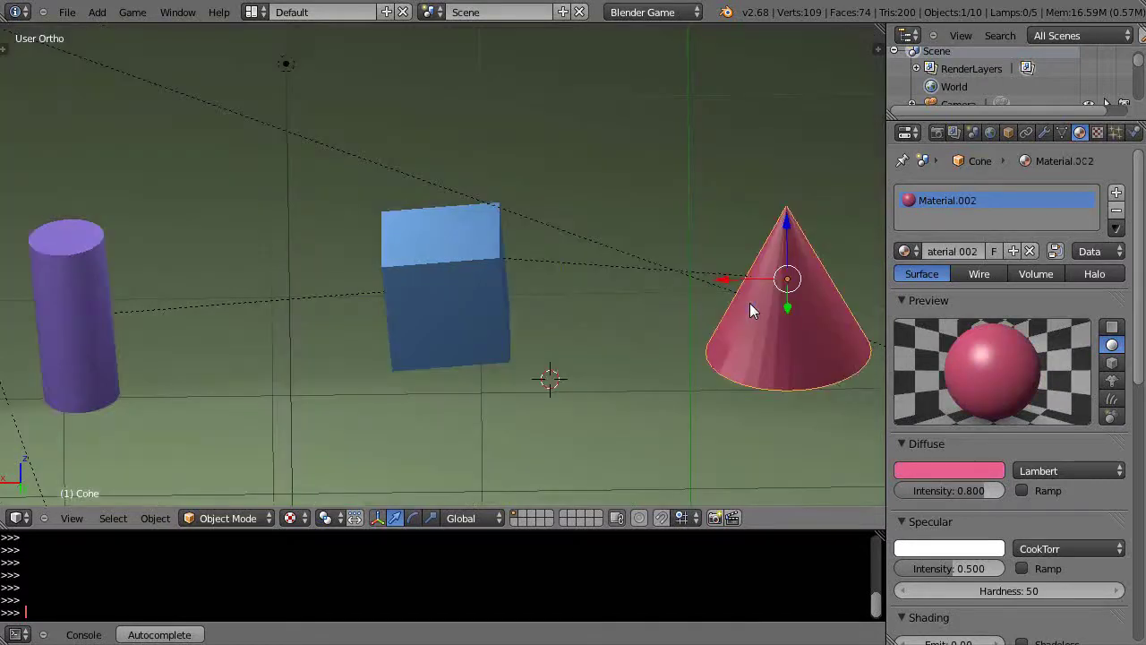
{"action": "key", "text": "KP_1"}
{"action": "key", "text": "KP_3"}
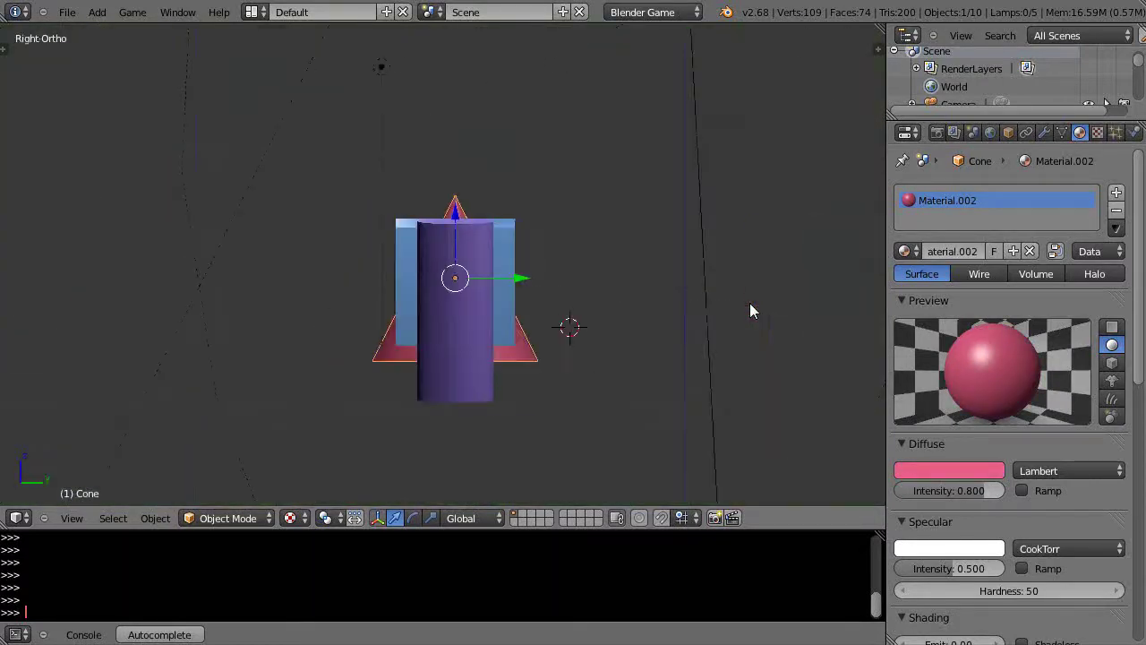
{"action": "key", "text": "ctrl+KP_1"}
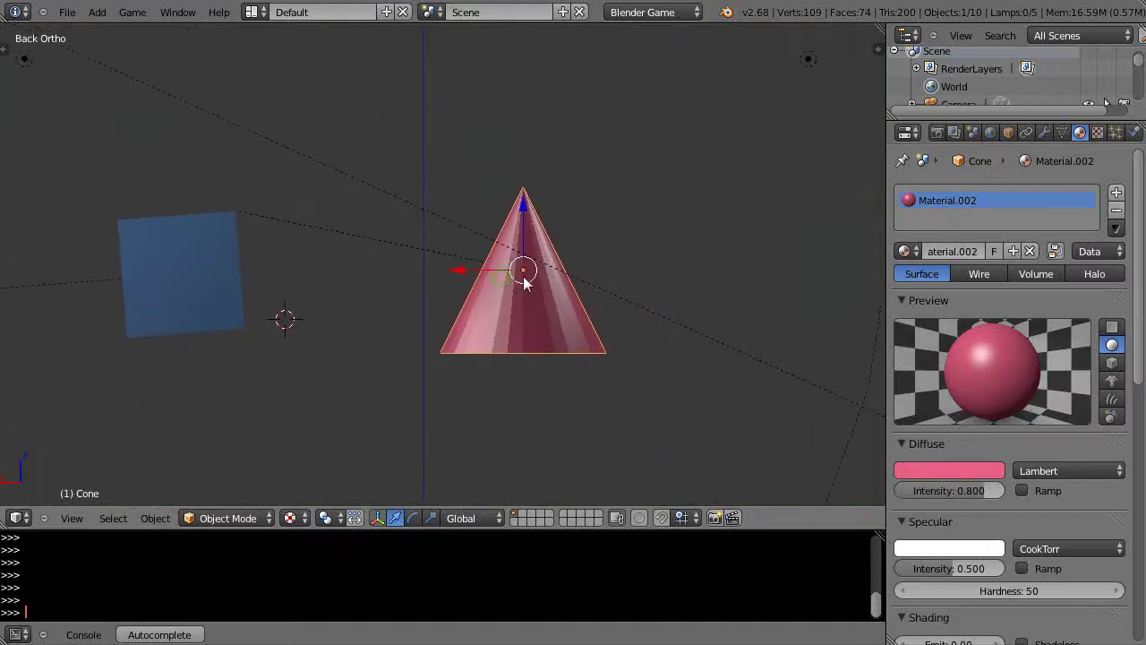
- In Edit Mode, move the whole cone mesh down along Z until its tip meets the origin
{"action": "key", "text": "Tab"}
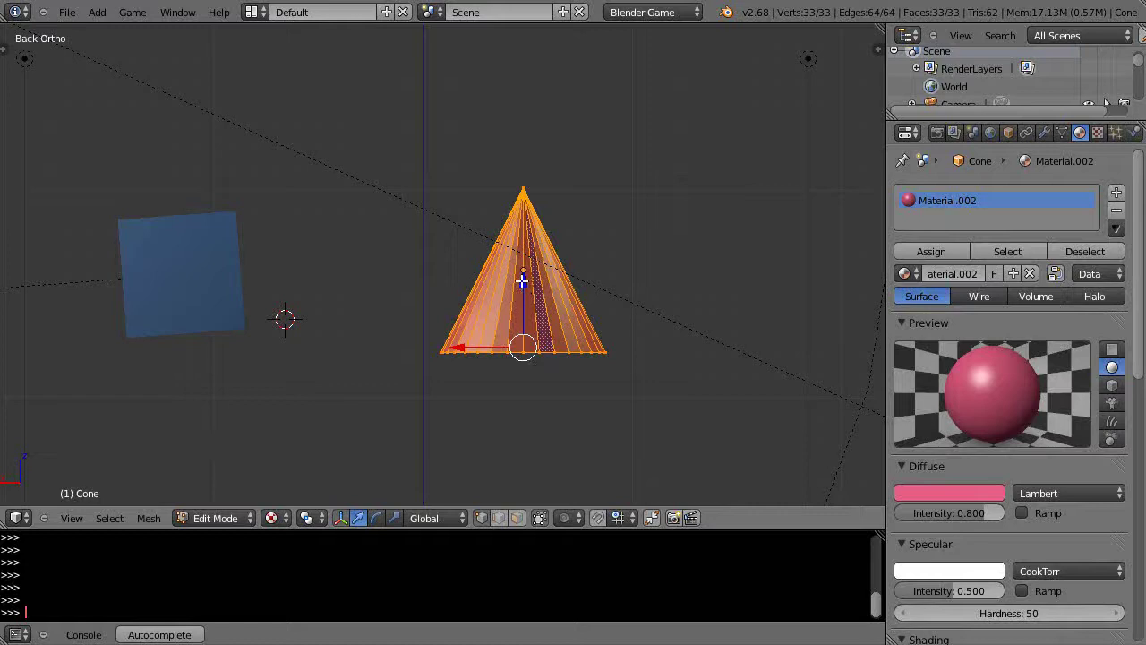
{"action": "left_click_drag", "start_coordinate": [522, 280], "coordinate": [537, 359]}
{"action": "scroll", "coordinate": [543, 356], "scroll_direction": "up", "scroll_amount": 7}
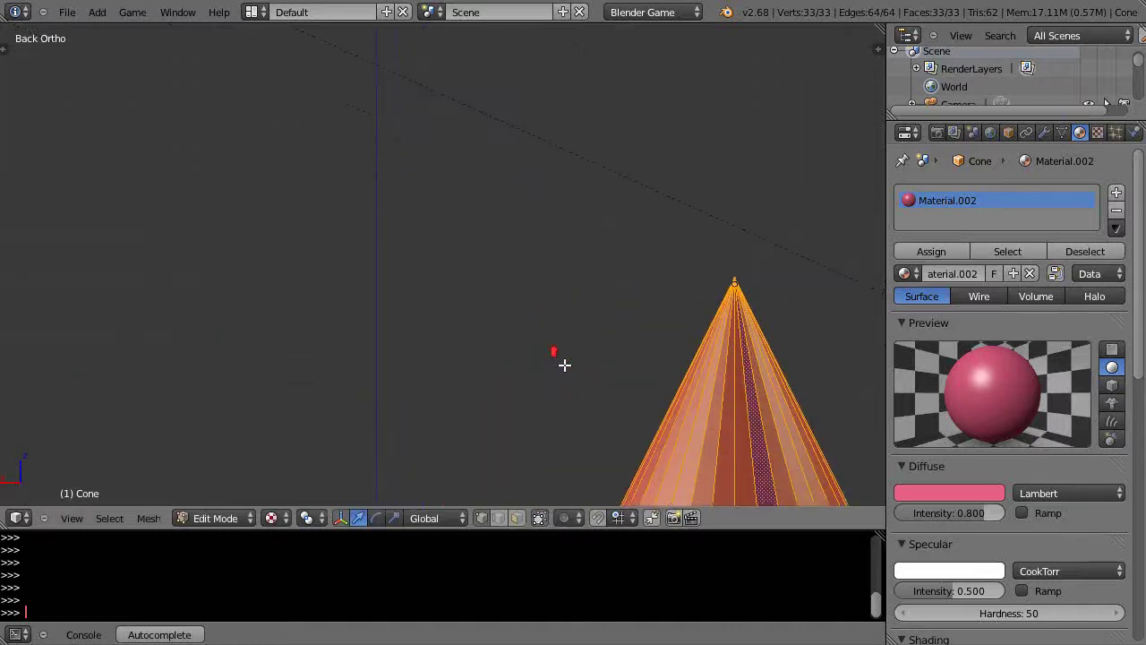
{"action": "middle_click_drag", "start_coordinate": [564, 366], "coordinate": [374, 146], "text": "shift"}
{"action": "scroll", "coordinate": [422, 197], "scroll_direction": "down", "scroll_amount": 3}
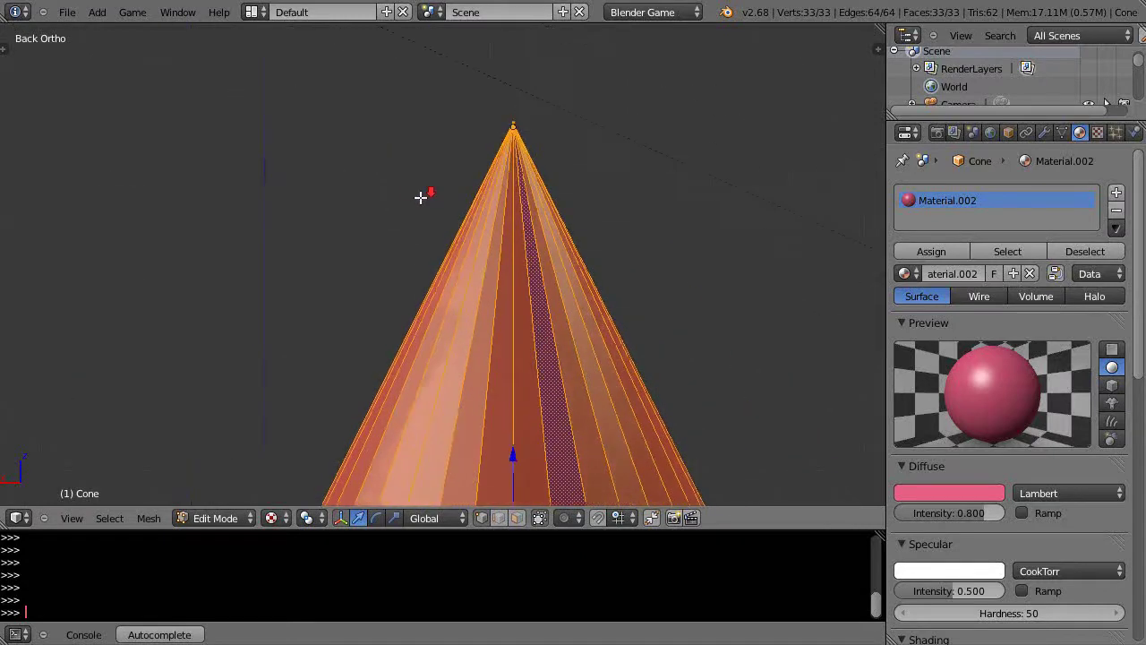
{"action": "left_click_drag", "start_coordinate": [499, 410], "coordinate": [501, 416]}
{"action": "key", "text": "Tab"}
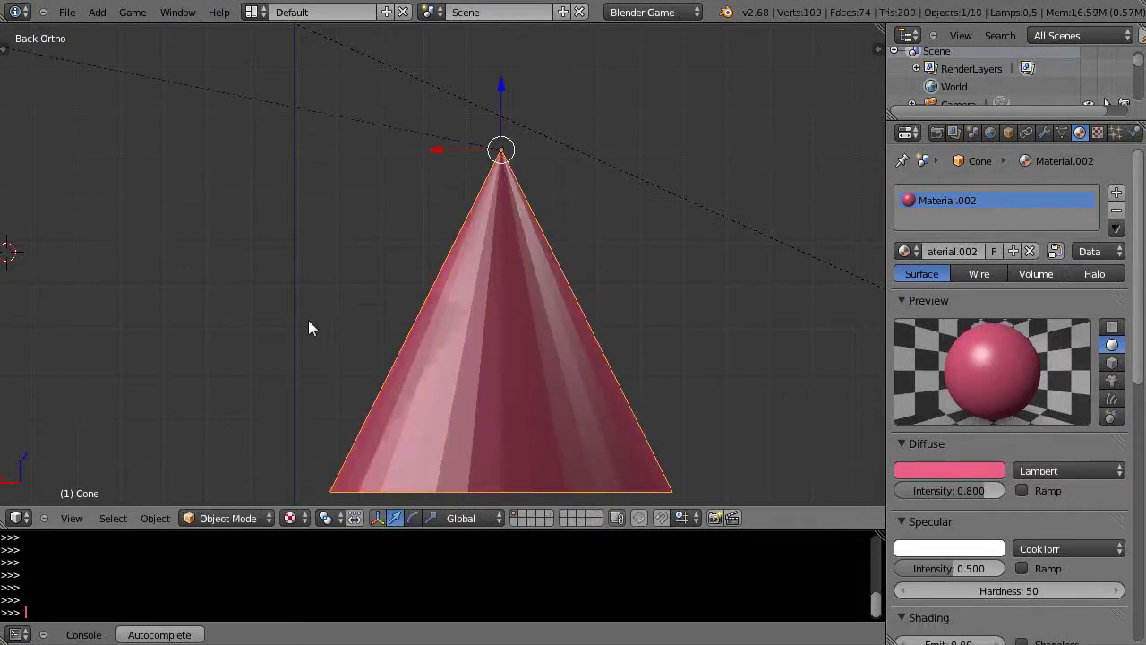
{"action": "scroll", "coordinate": [308, 327], "scroll_direction": "down", "scroll_amount": 4}
{"action": "middle_click_drag", "start_coordinate": [309, 332], "coordinate": [644, 371]}
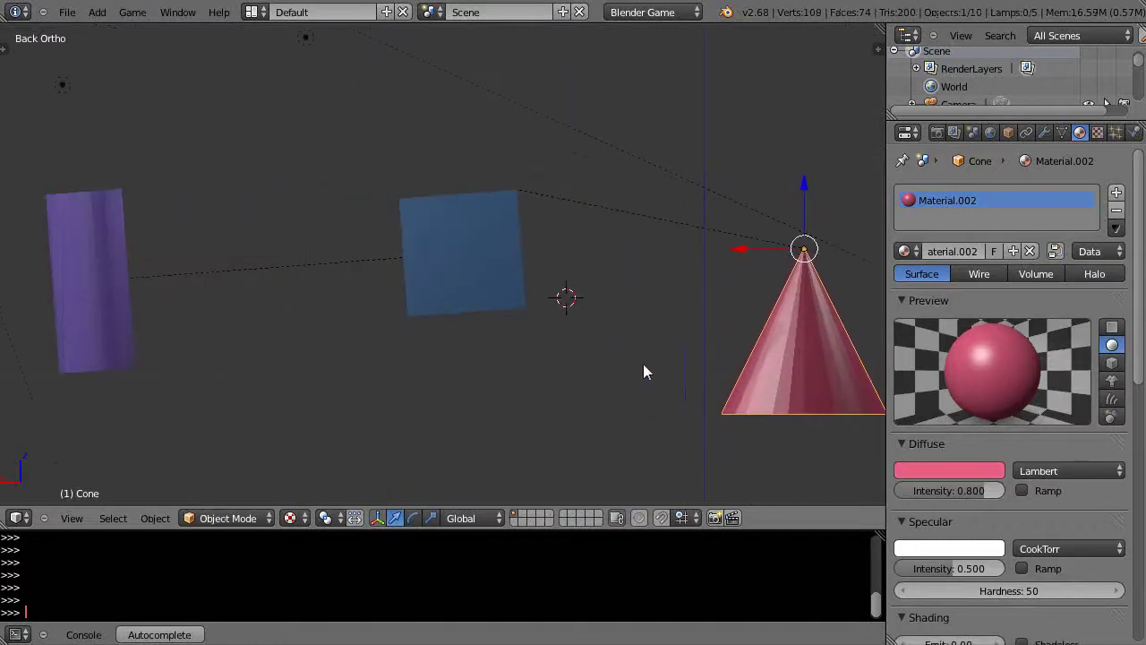
{"action": "middle_click_drag", "start_coordinate": [525, 378], "coordinate": [578, 397]}
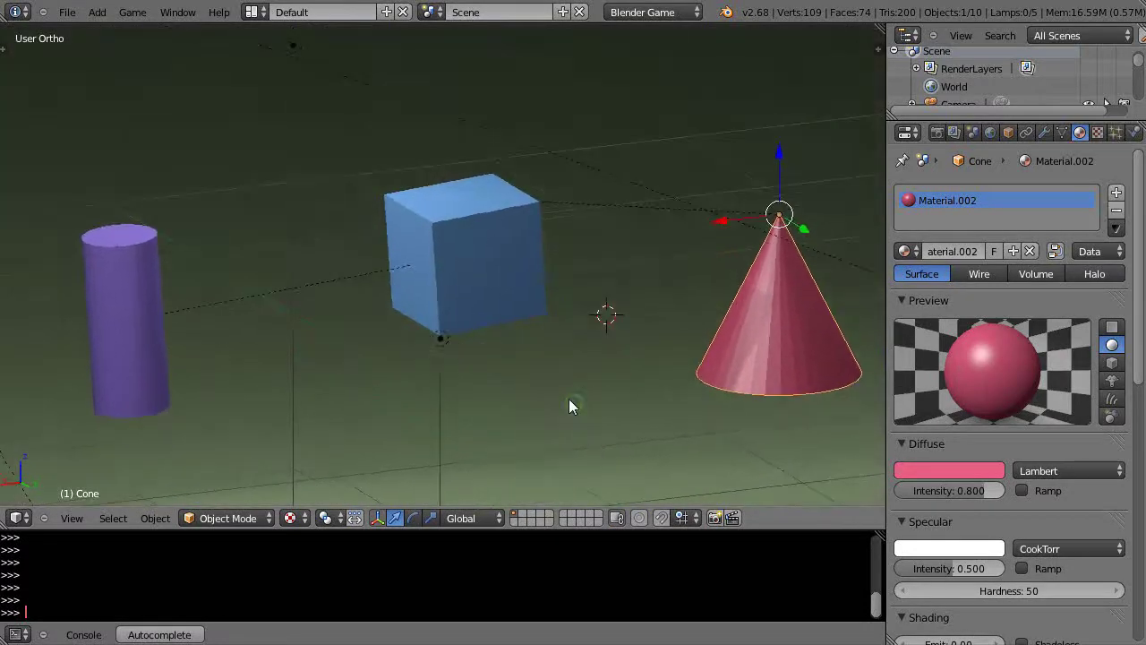
{"action": "key", "text": "KP_5"}
{"action": "scroll", "coordinate": [570, 404], "scroll_direction": "up", "scroll_amount": 2}
{"action": "middle_click_drag", "start_coordinate": [562, 382], "coordinate": [450, 352]}
{"action": "scroll", "coordinate": [509, 457], "scroll_direction": "down", "scroll_amount": 3}
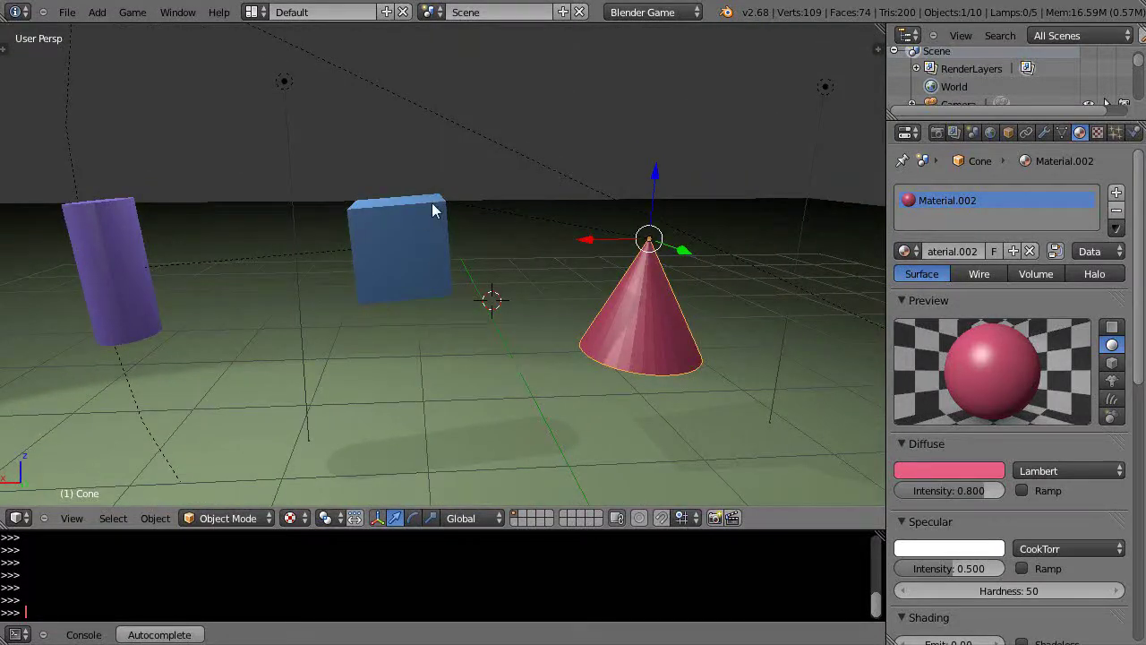
{"action": "mouse_move", "coordinate": [450, 213]}
{"action": "middle_mouse_down"}
{"action": "mouse_move", "coordinate": [493, 230]}
{"action": "mouse_move", "coordinate": [453, 225]}
{"action": "middle_mouse_up"}
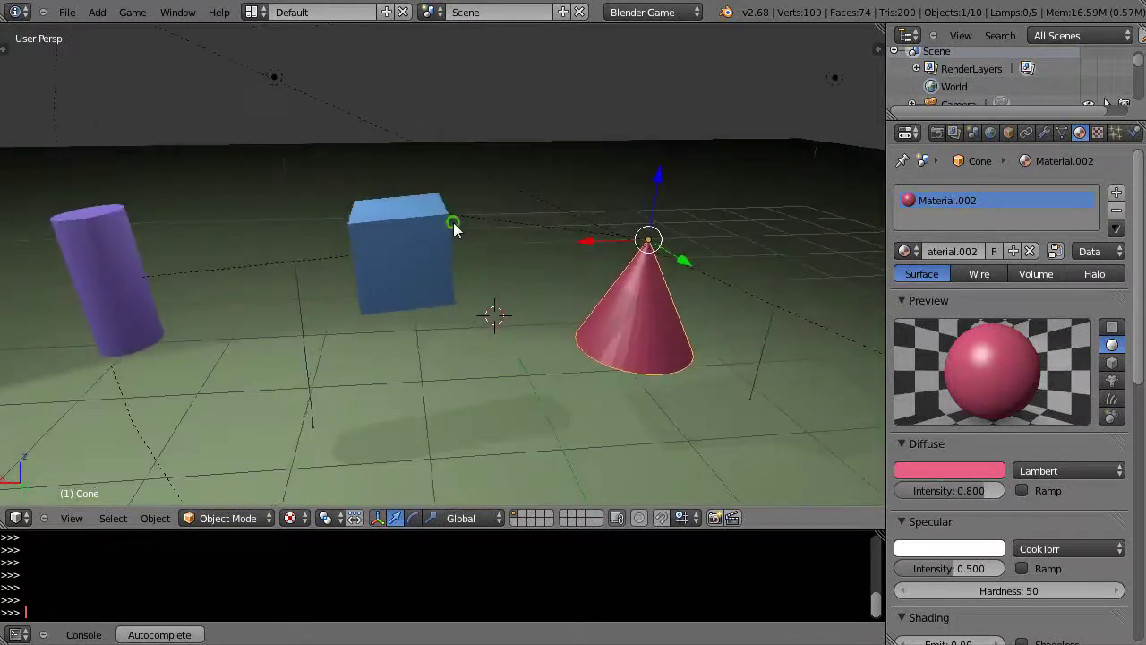
{"action": "middle_click_drag", "start_coordinate": [419, 266], "coordinate": [466, 295]}
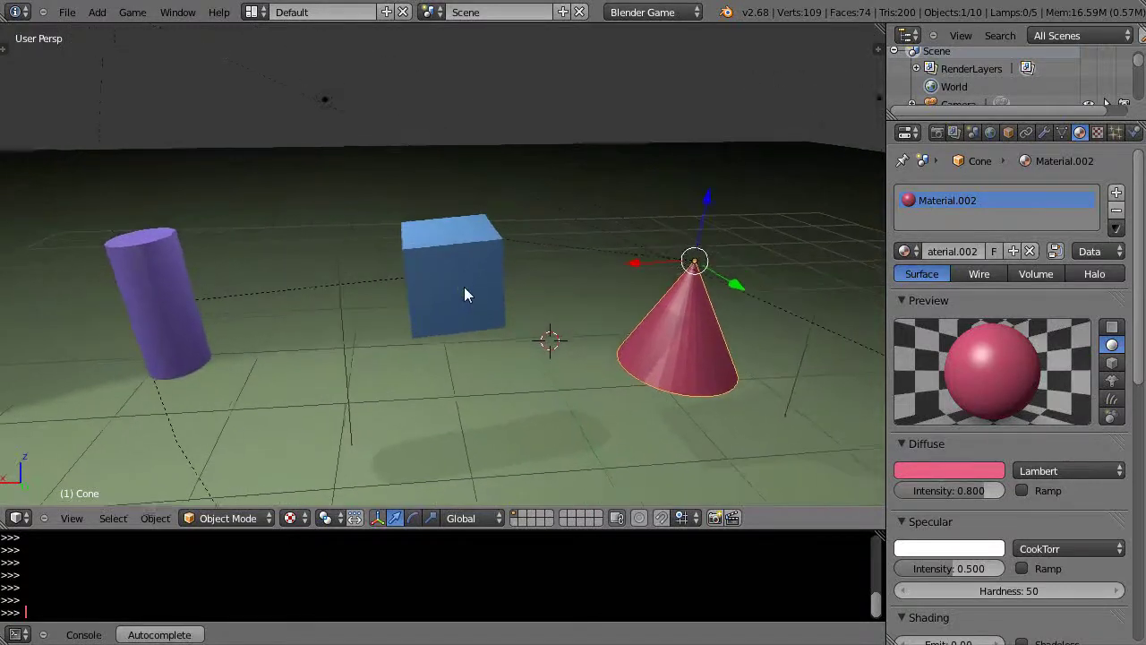
{"action": "right_click", "coordinate": [658, 322]}
- Reselect the cone, clear its parent with Alt+P, and select the cube
{"action": "right_click", "coordinate": [659, 320]}
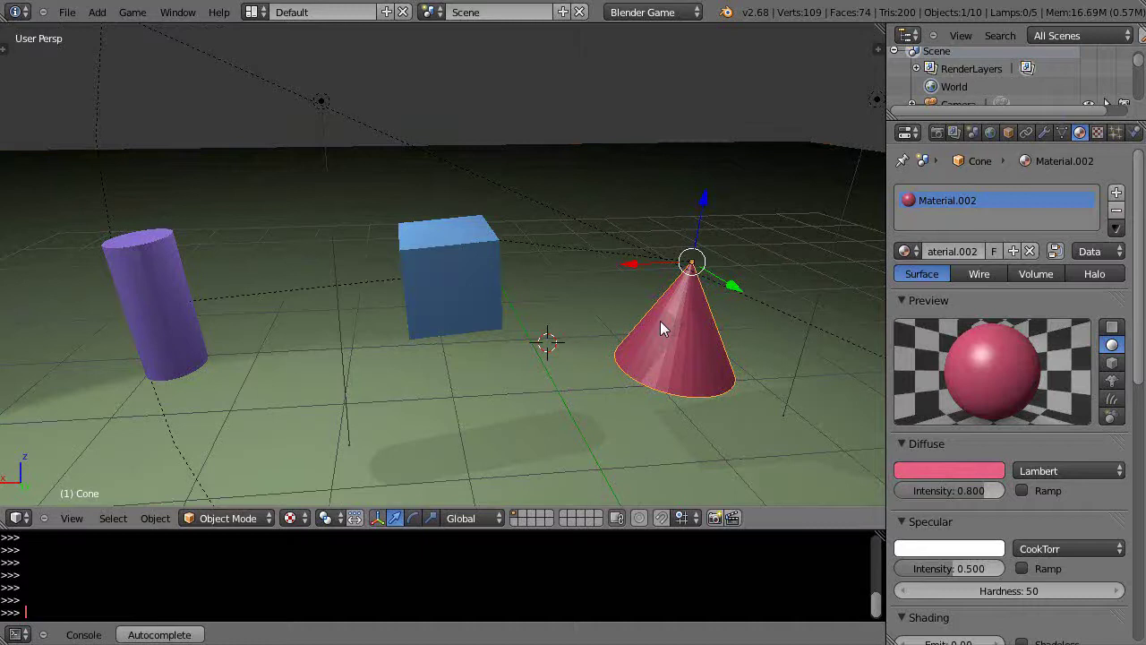
{"action": "key", "text": "alt+p"}
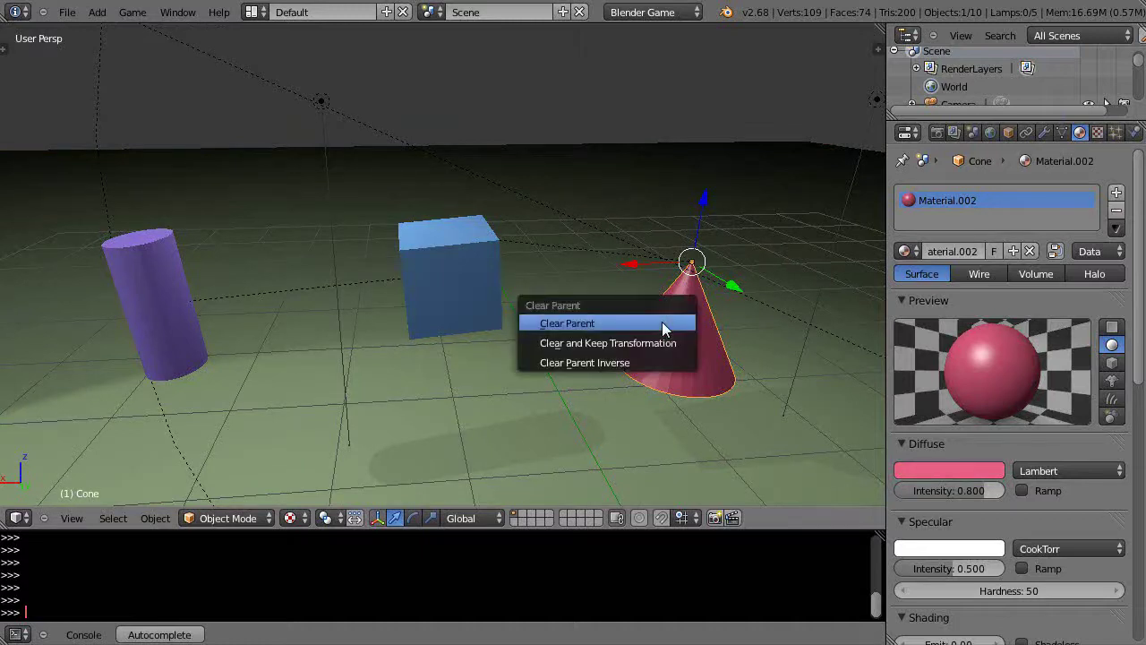
{"action": "left_click", "coordinate": [574, 328]}
{"action": "middle_click_drag", "start_coordinate": [649, 367], "coordinate": [583, 310]}
{"action": "right_click", "coordinate": [454, 258]}
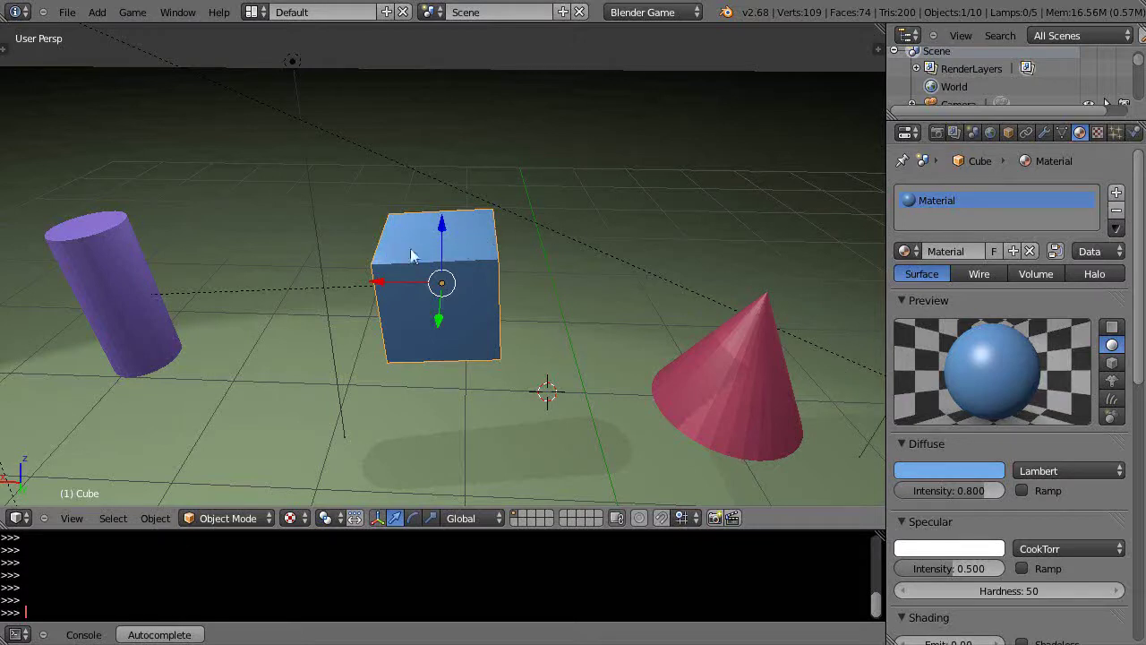
- Select the cone, then add the cube to the selection
{"action": "scroll", "coordinate": [405, 240], "scroll_direction": "up", "scroll_amount": 1}
{"action": "scroll", "coordinate": [405, 234], "scroll_direction": "up", "scroll_amount": 1}
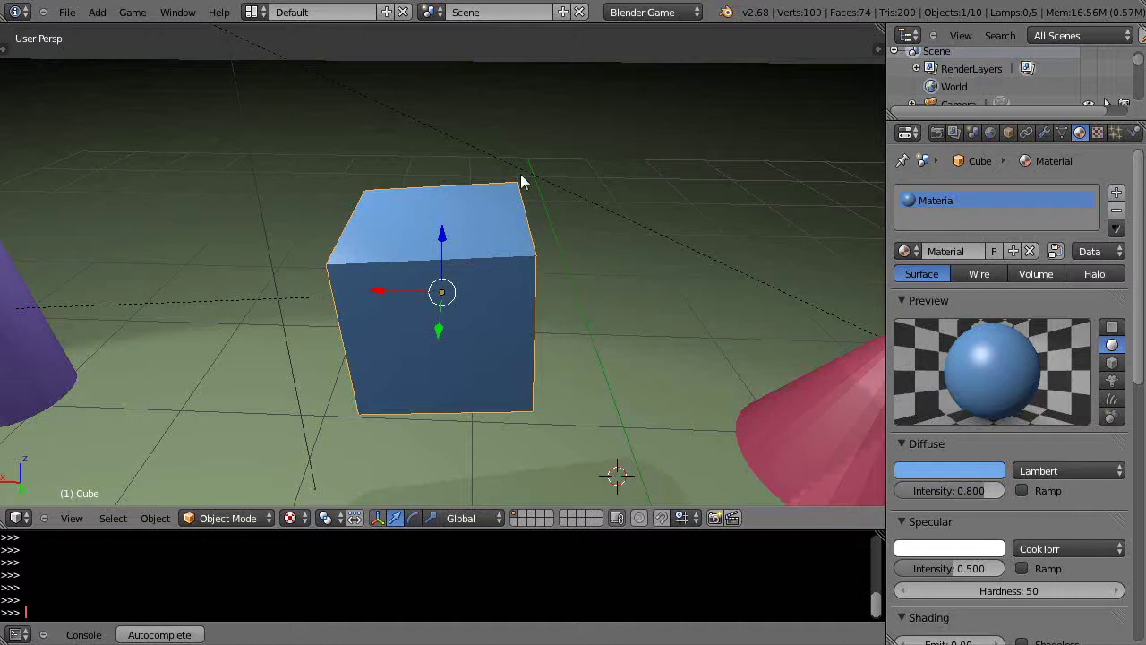
{"action": "scroll", "coordinate": [527, 202], "scroll_direction": "down", "scroll_amount": 2}
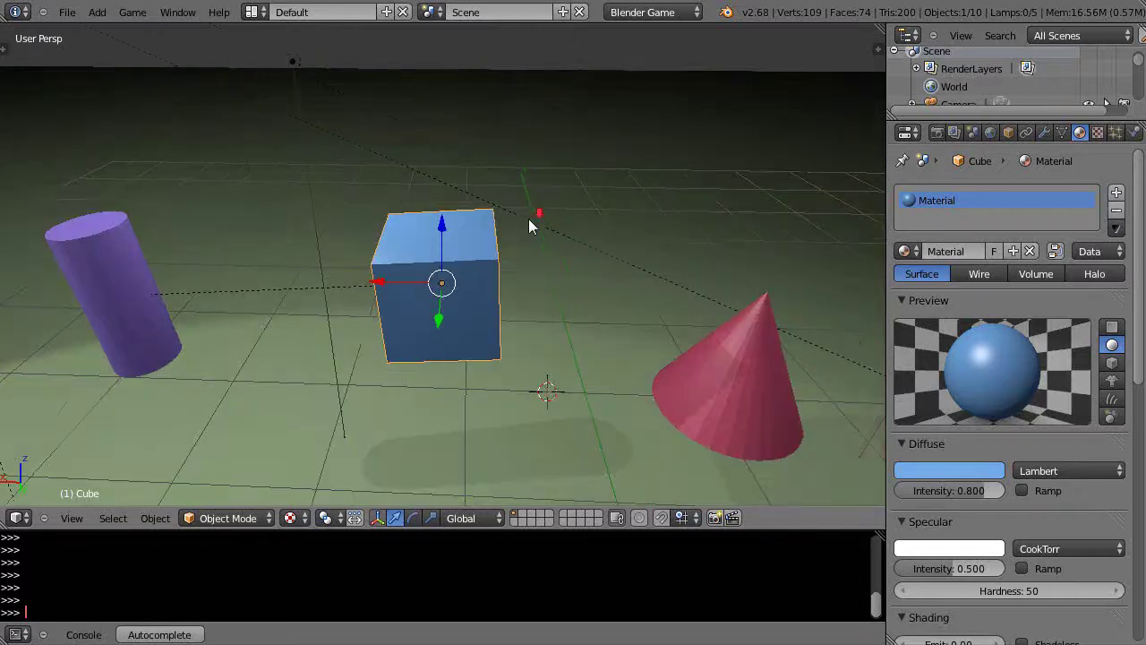
{"action": "right_click", "coordinate": [752, 381]}
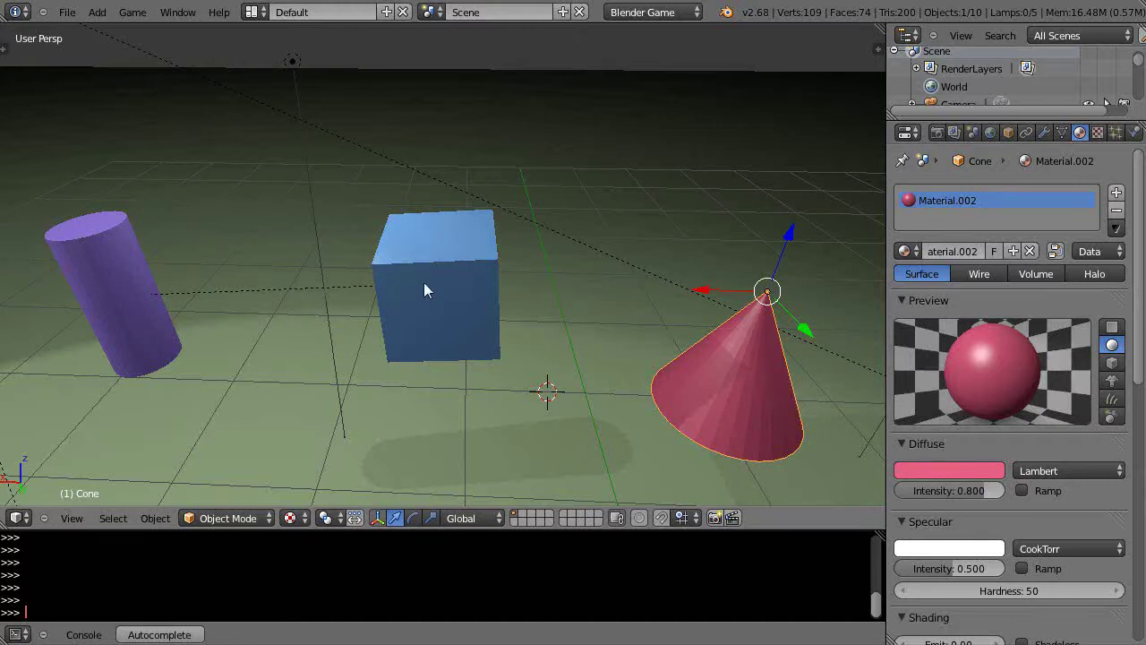
{"action": "key", "text": "Tab"}
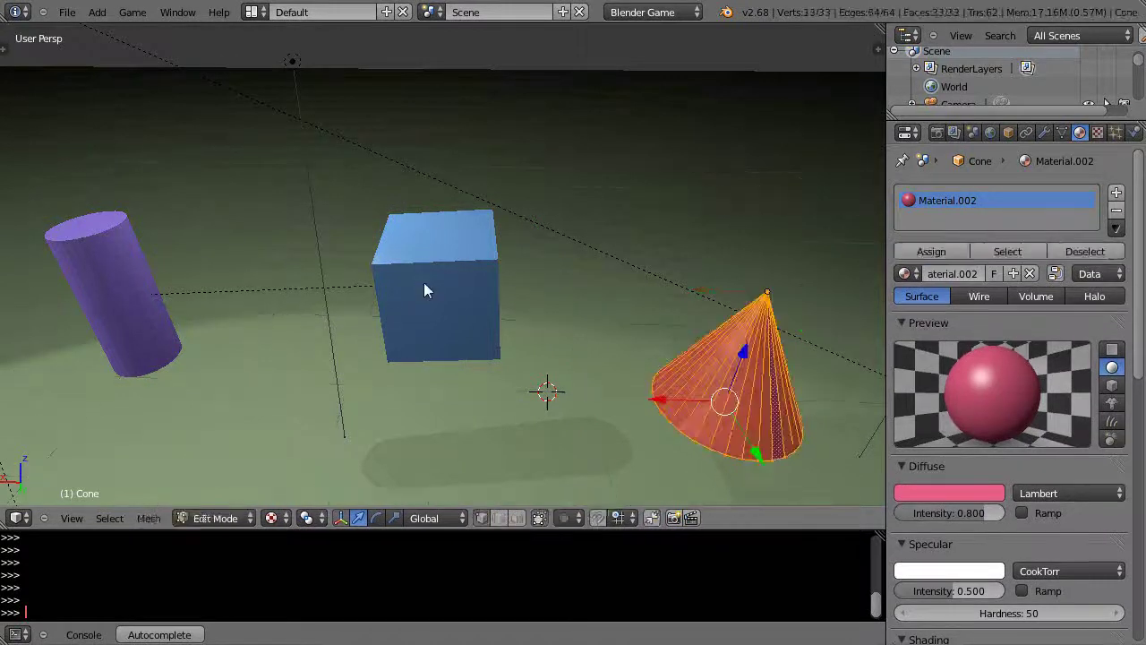
{"action": "key", "text": "Tab"}
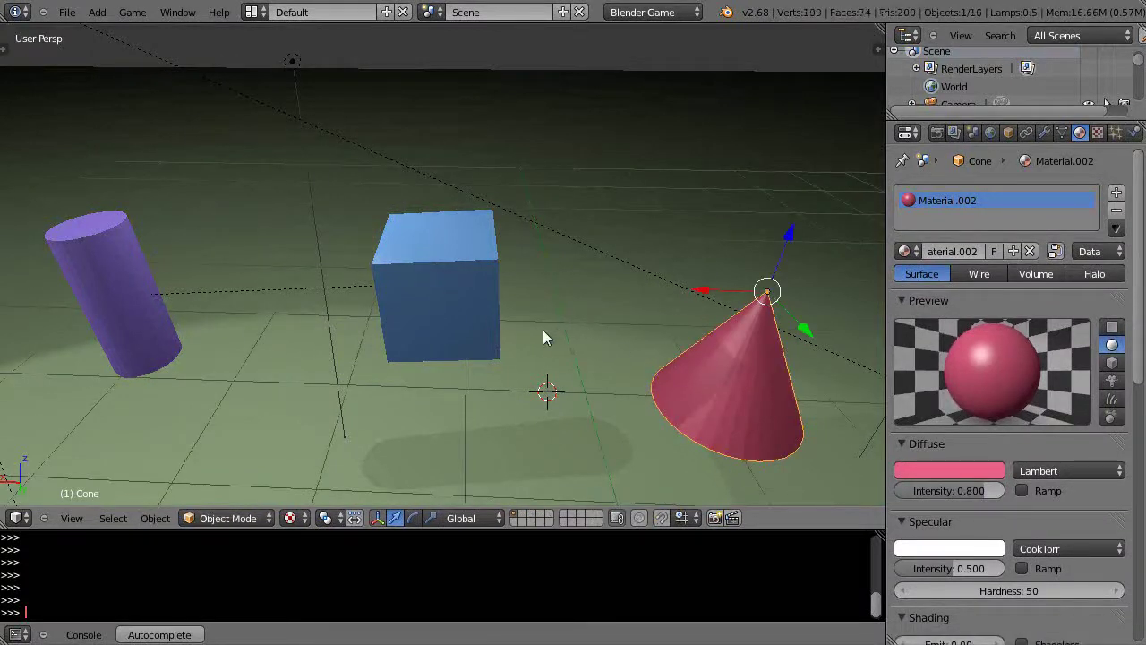
{"action": "right_click", "coordinate": [433, 285], "text": "shift"}
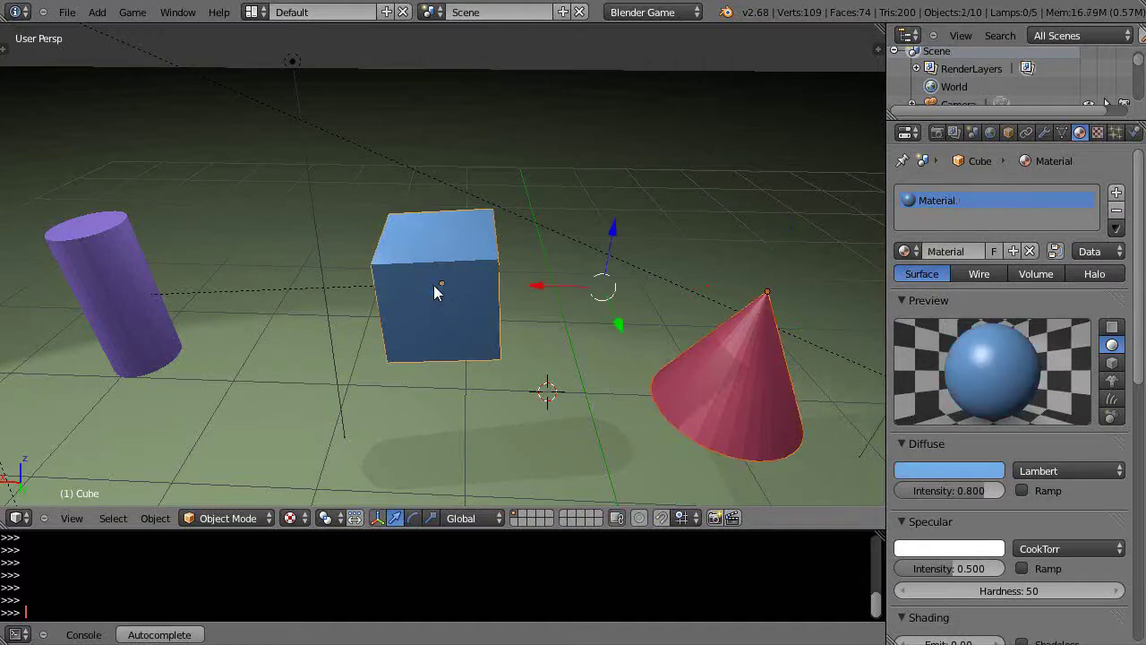
- In the cube's Edit Mode, pick three top corner vertices and call up vertex parenting
{"action": "key", "text": "Tab"}
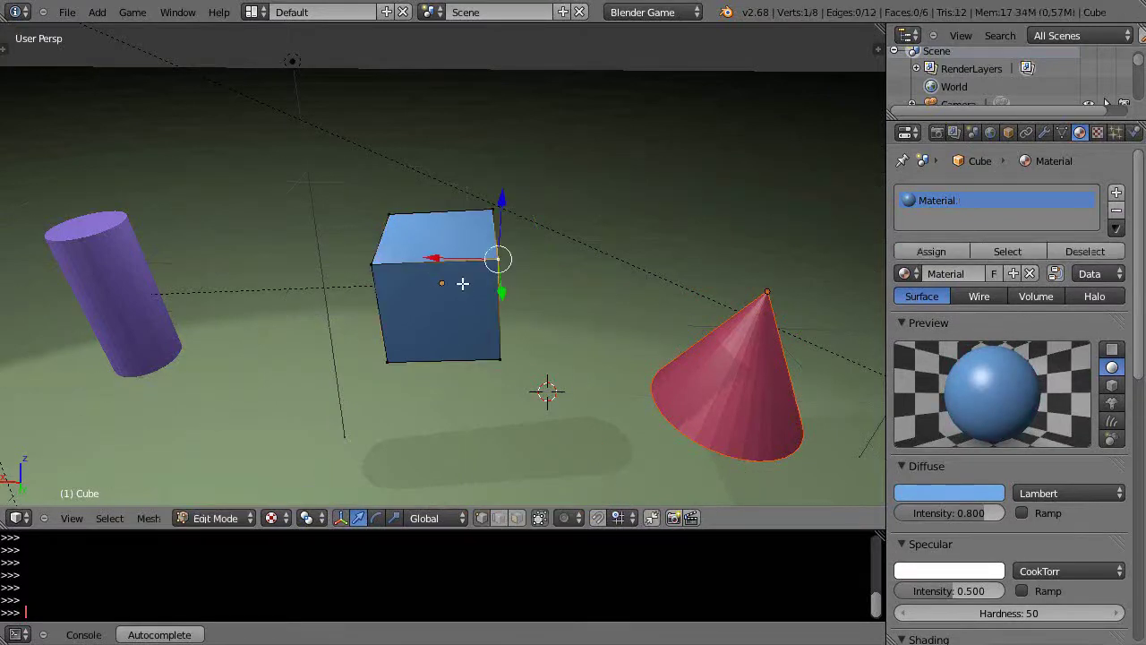
{"action": "scroll", "coordinate": [471, 288], "scroll_direction": "up", "scroll_amount": 1}
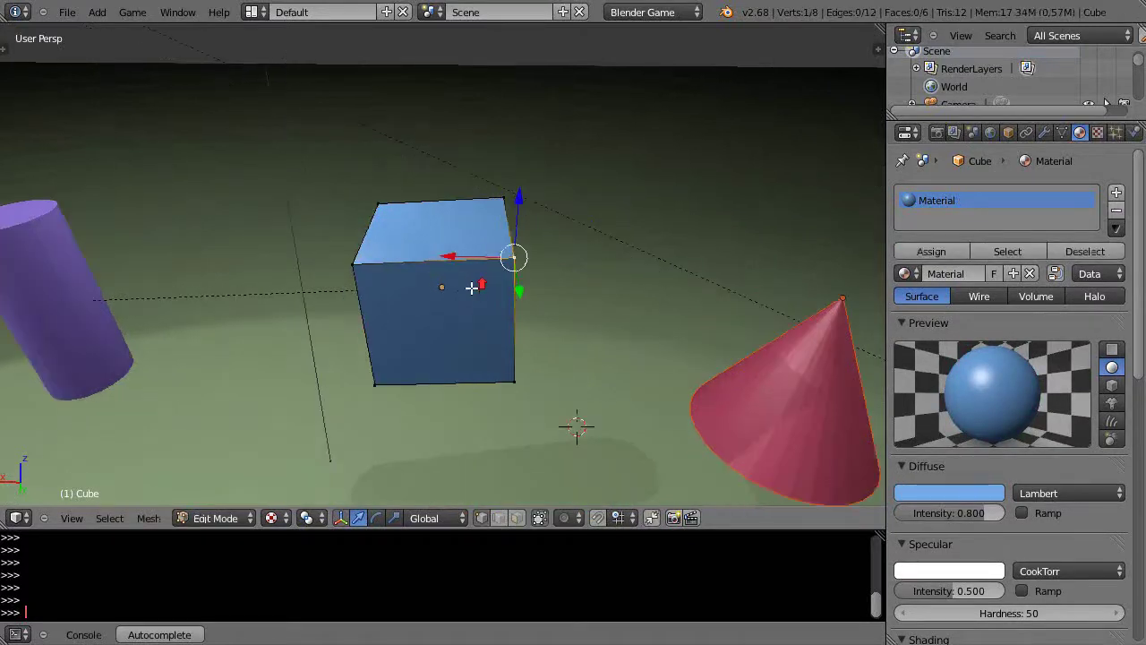
{"action": "right_click", "coordinate": [500, 198]}
{"action": "right_click", "coordinate": [355, 264], "text": "shift"}
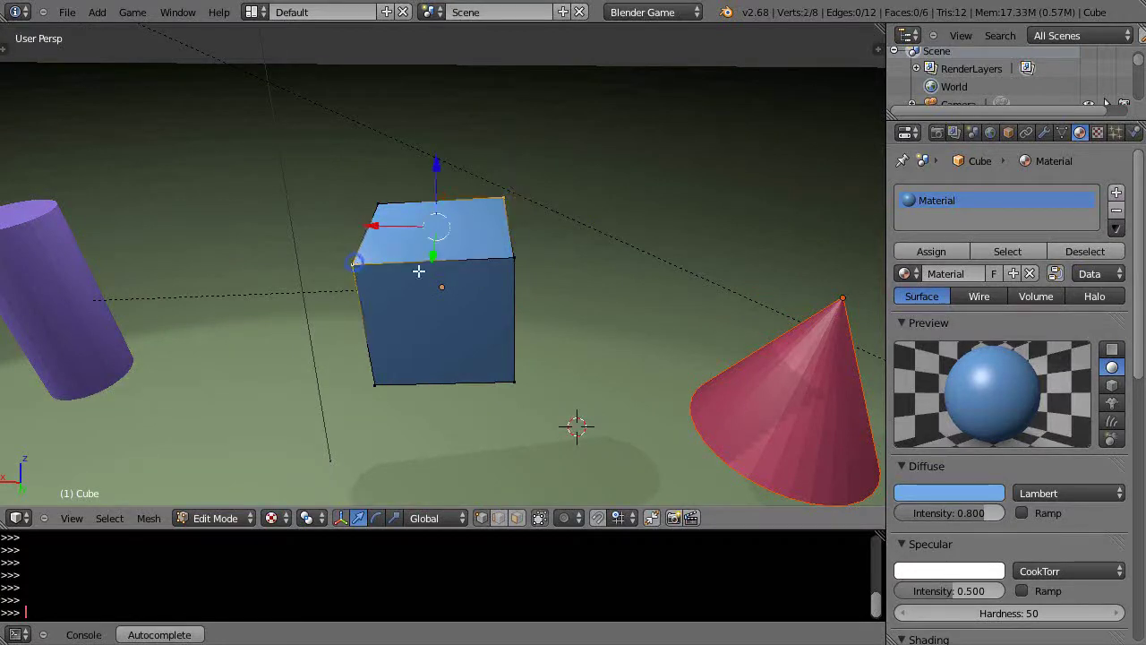
{"action": "right_click", "coordinate": [510, 259], "text": "shift"}
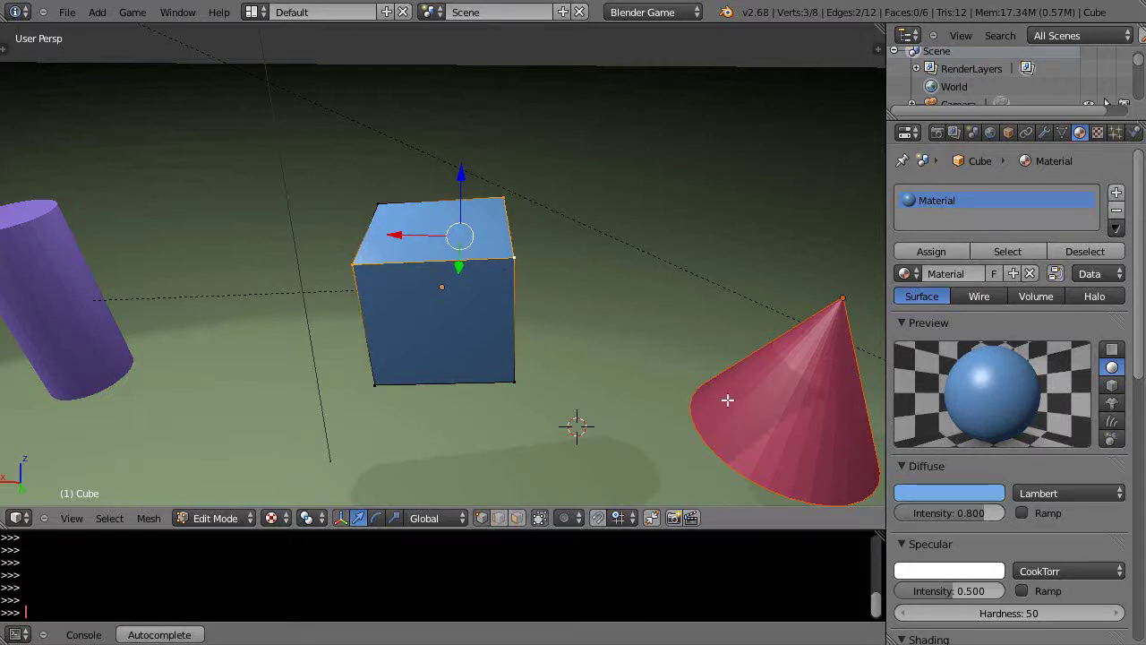
{"action": "key", "text": "ctrl+p"}
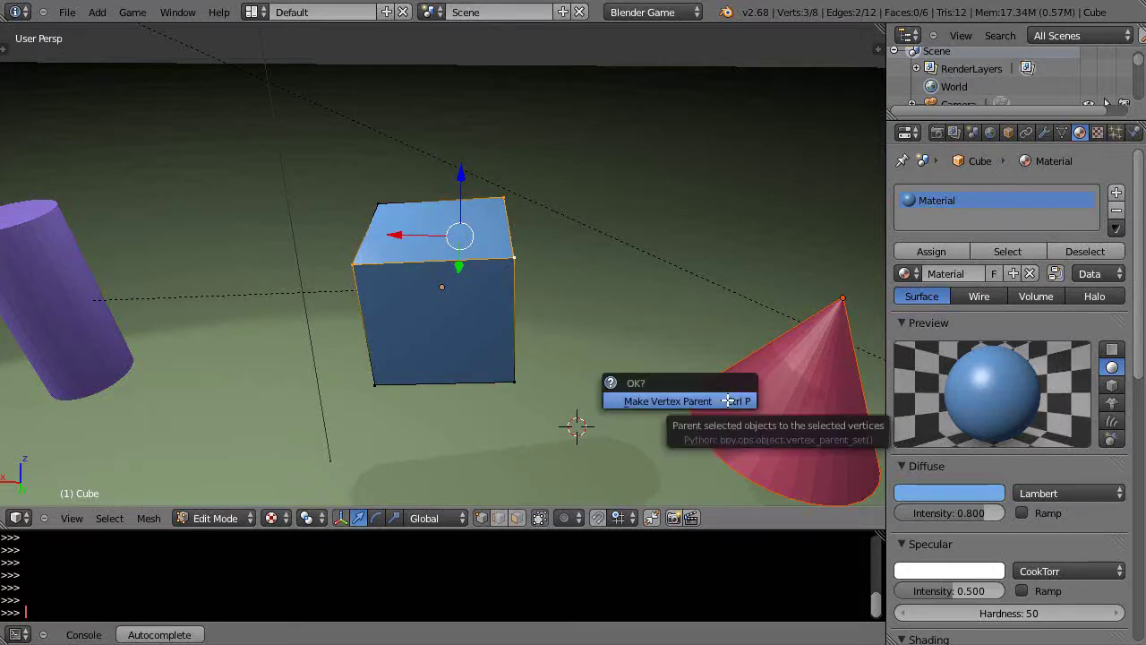
- Confirm Make Vertex Parent for the cone, then return the cube to Object Mode
{"action": "left_click", "coordinate": [711, 402]}
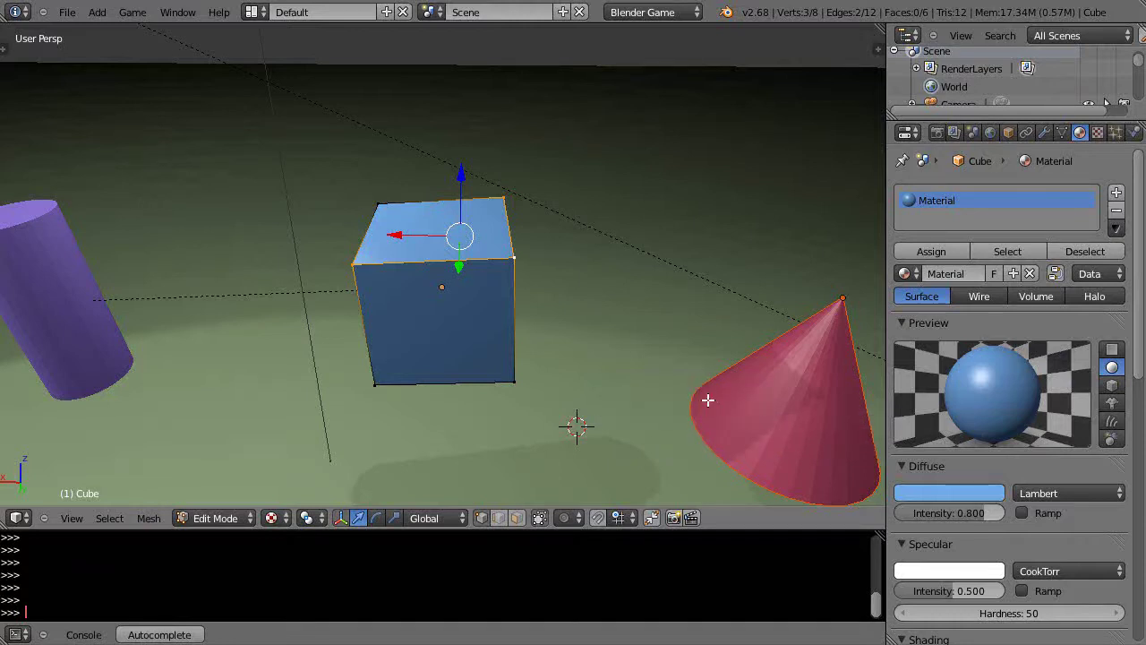
{"action": "key", "text": "Tab"}
{"action": "middle_click_drag", "start_coordinate": [587, 371], "coordinate": [577, 413]}
- Select the cylinder and clear its parent link
{"action": "right_click", "coordinate": [64, 328]}
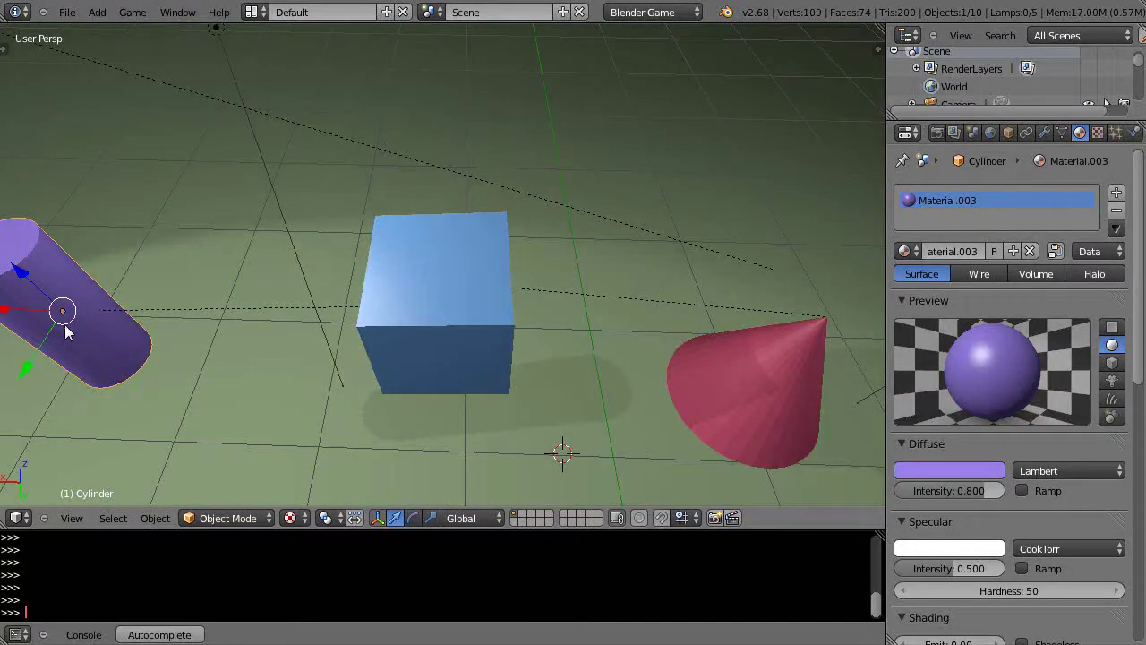
{"action": "key", "text": "alt+p"}
{"action": "left_click", "coordinate": [72, 343]}
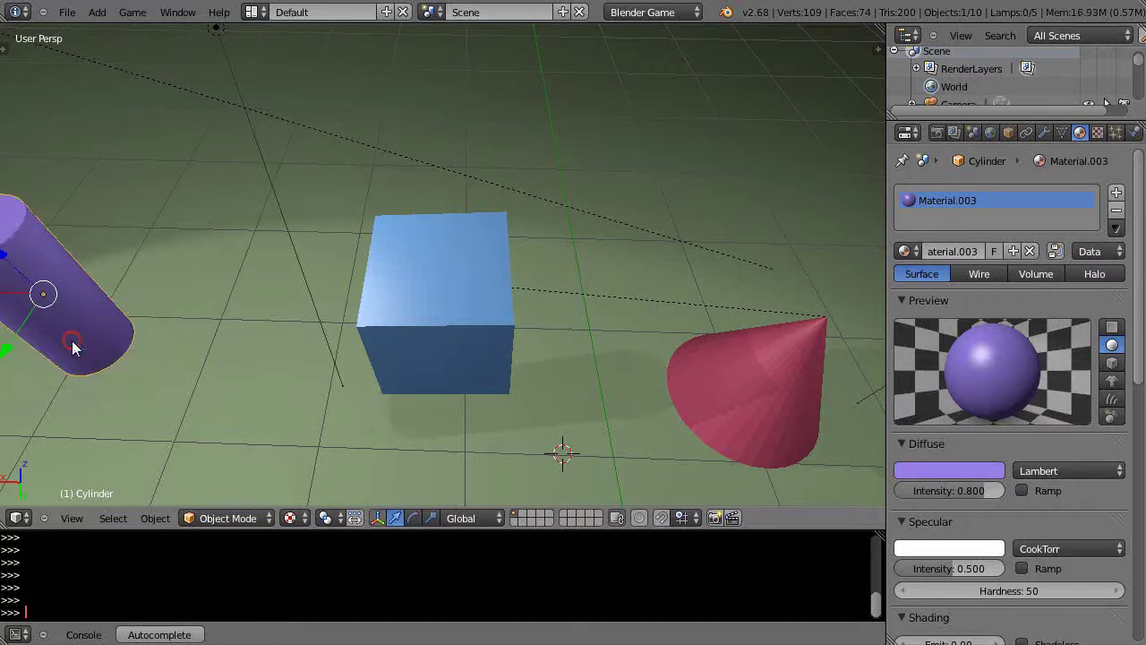
- Display the scene as wireframe and look at it from the top
{"action": "middle_click_drag", "start_coordinate": [343, 406], "coordinate": [334, 417]}
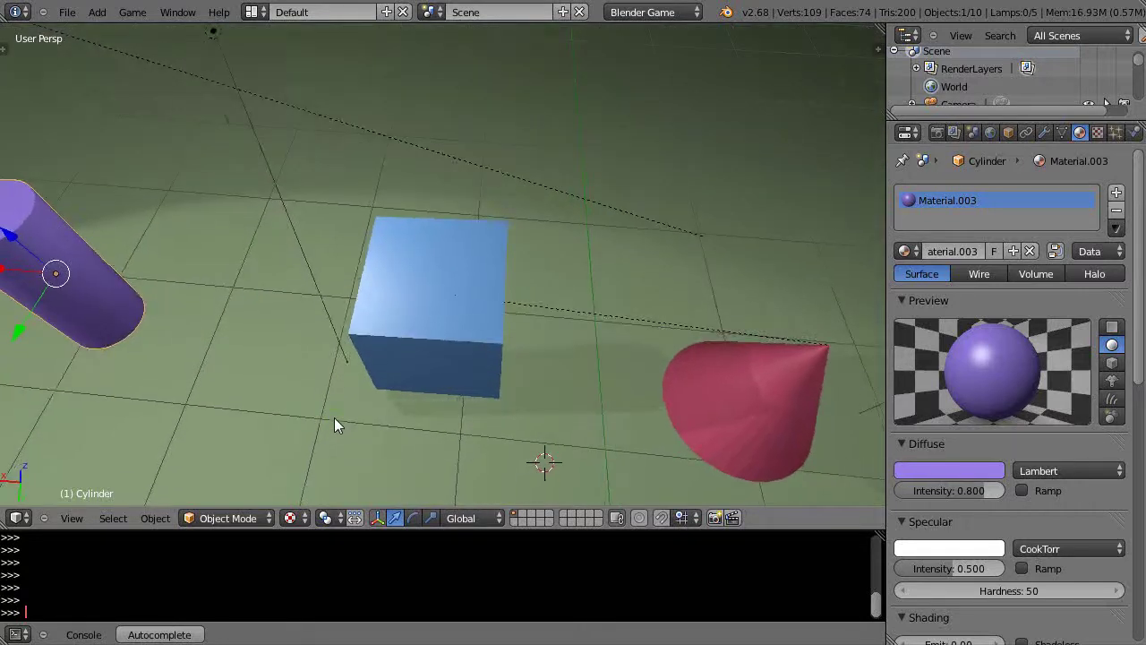
{"action": "key", "text": "z"}
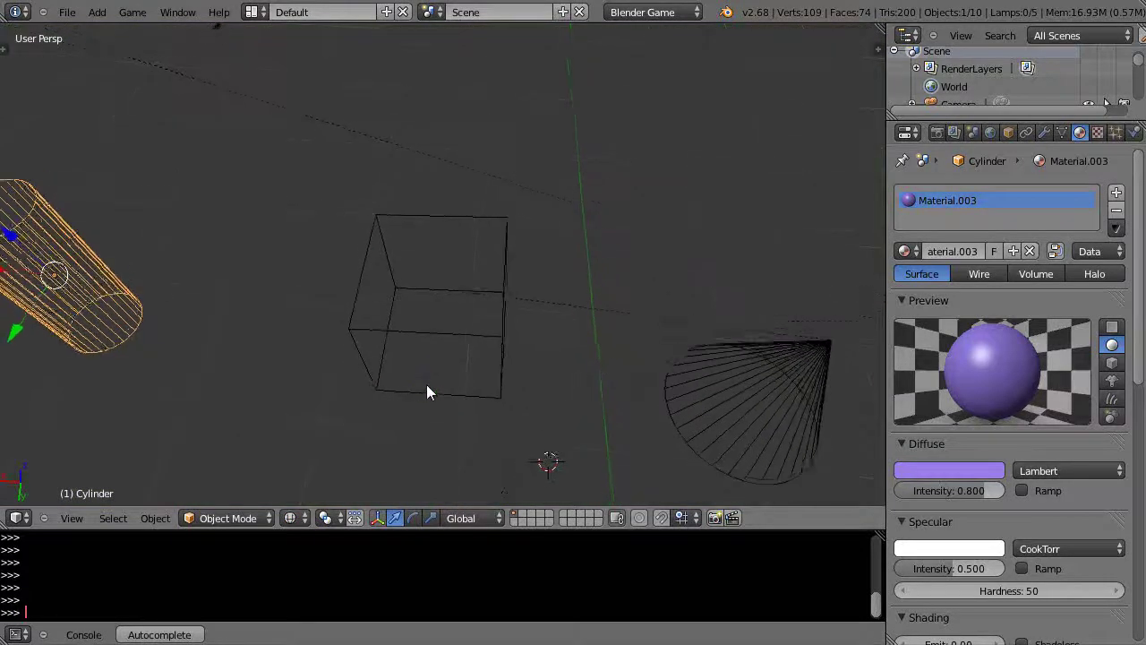
{"action": "middle_click_drag", "start_coordinate": [424, 384], "coordinate": [435, 409]}
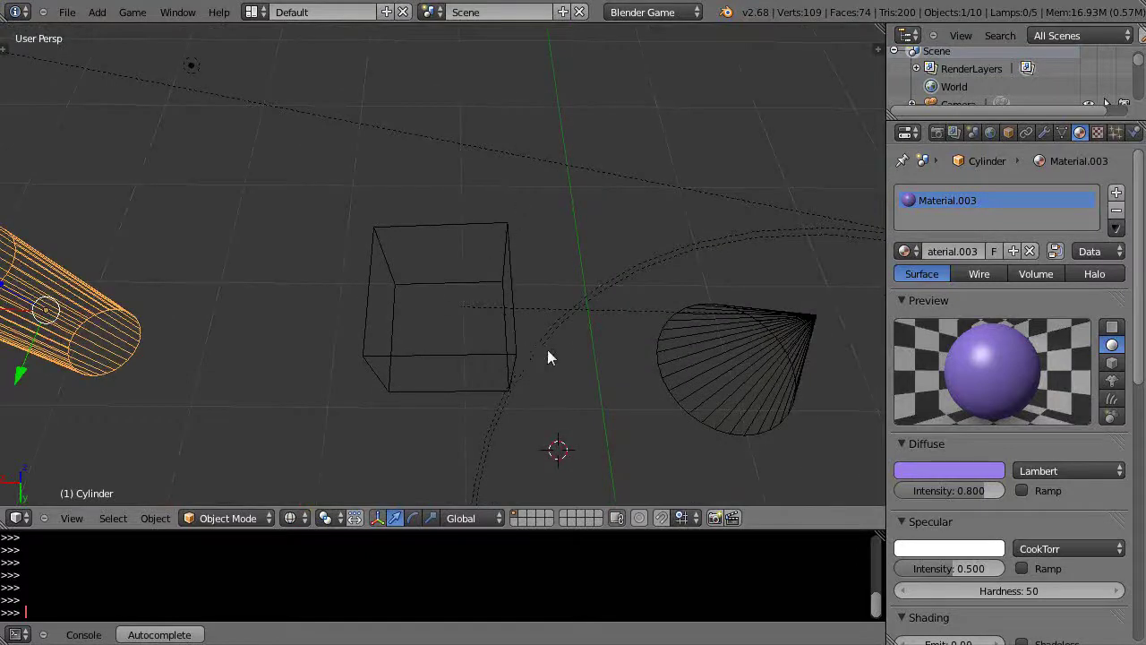
{"action": "key", "text": "KP_7"}
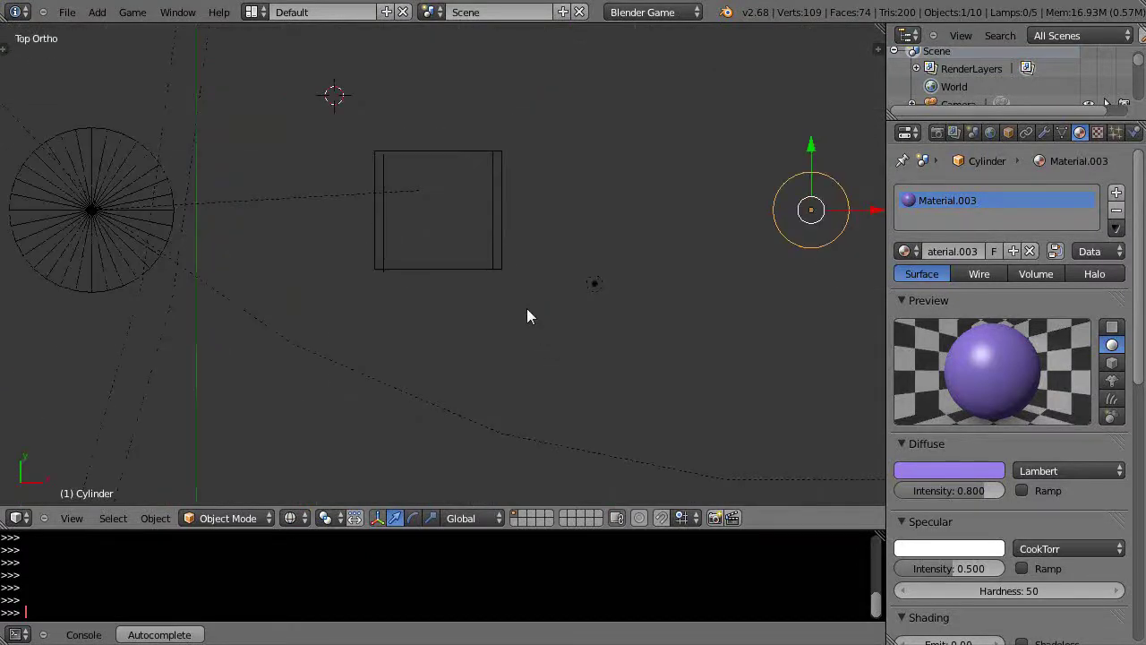
{"action": "key", "text": "KP_4"}
{"action": "key", "text": "KP_4"}
{"action": "key", "text": "KP_2"}
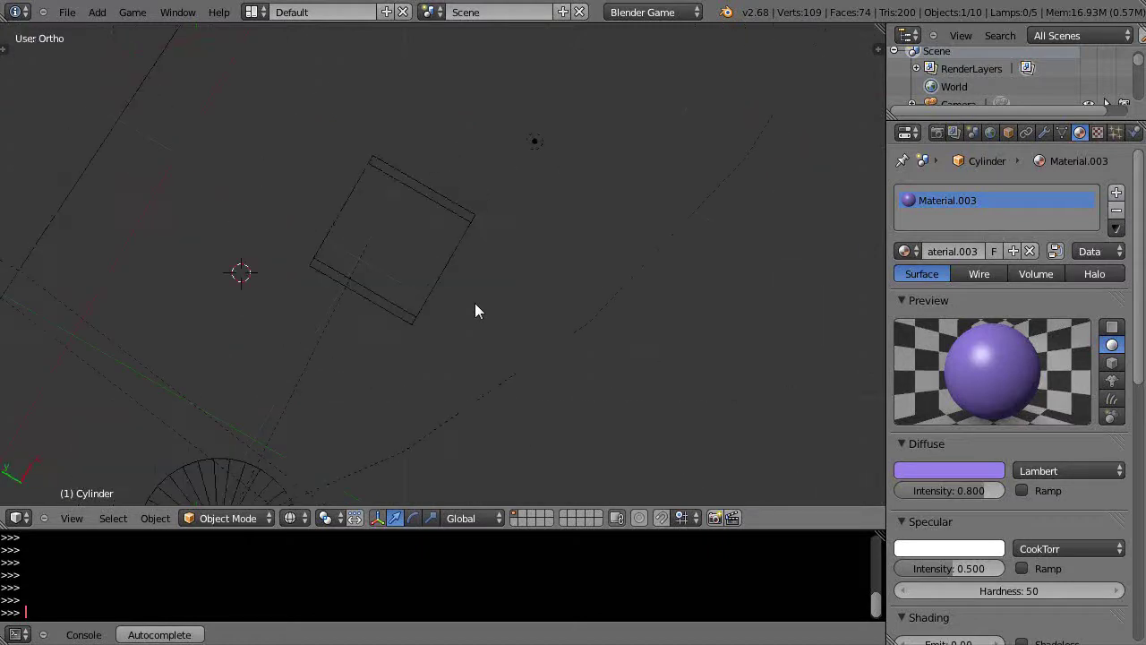
{"action": "key", "text": "KP_4"}
{"action": "key", "text": "KP_4"}
{"action": "key", "text": "KP_4"}
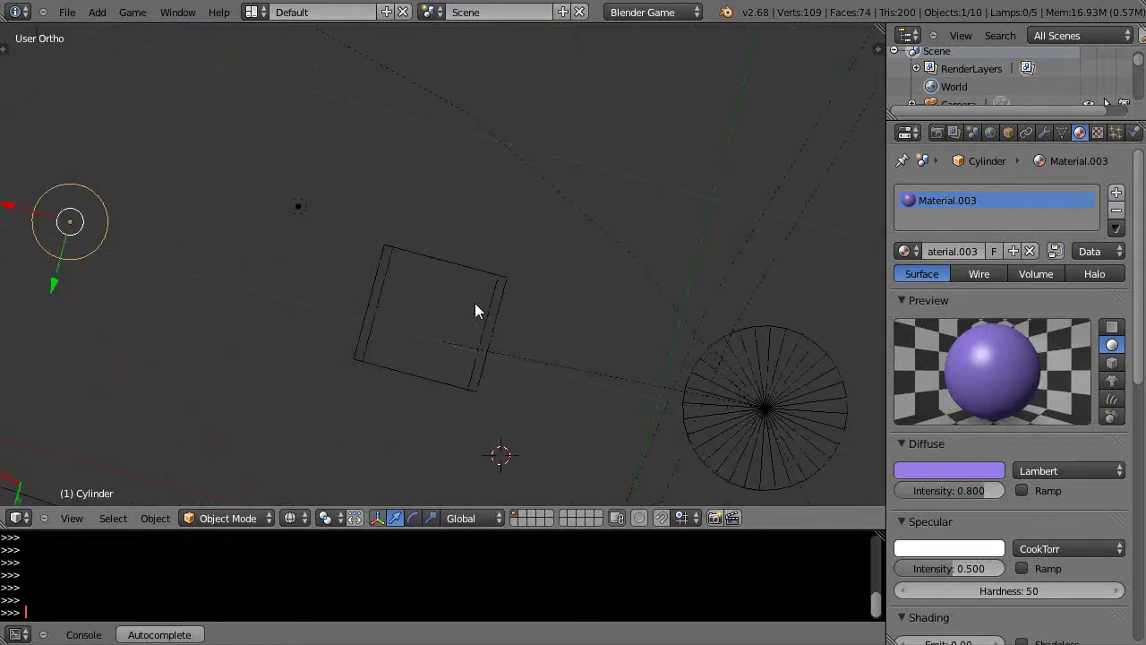
{"action": "key", "text": "KP_4"}
{"action": "middle_click_drag", "start_coordinate": [476, 305], "coordinate": [431, 240], "text": "shift"}
{"action": "scroll", "coordinate": [440, 325], "scroll_direction": "up", "scroll_amount": 5}
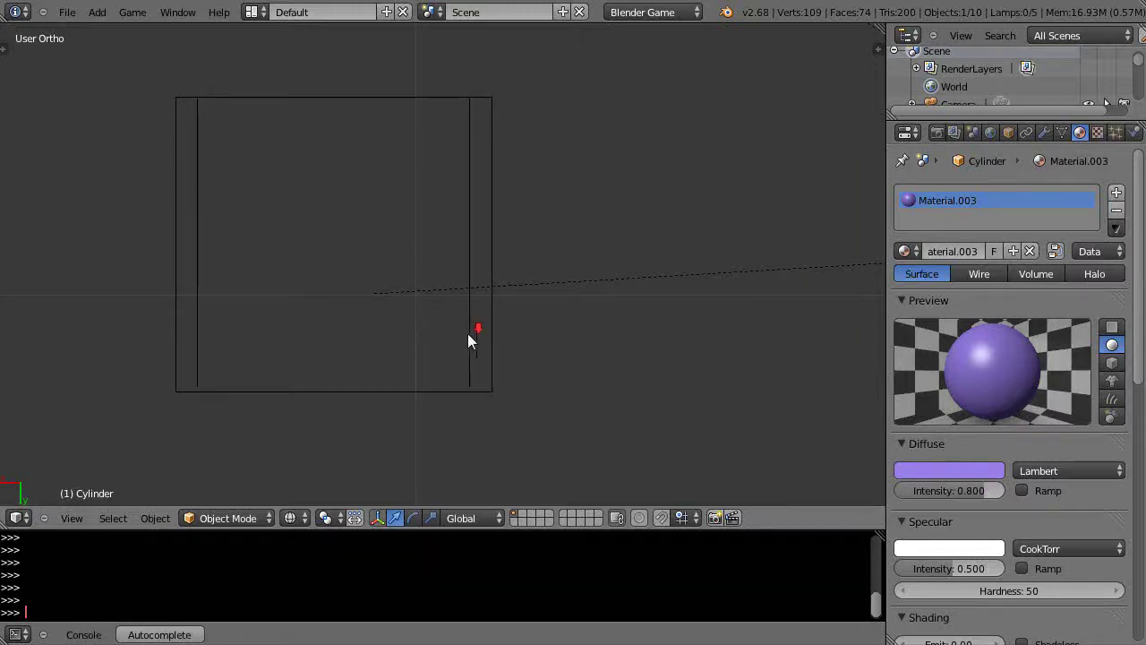
{"action": "mouse_move", "coordinate": [472, 332]}
{"action": "middle_mouse_down"}
{"action": "mouse_move", "coordinate": [506, 376]}
{"action": "mouse_move", "coordinate": [508, 284]}
{"action": "mouse_move", "coordinate": [467, 328]}
{"action": "middle_mouse_up"}
- Restore textured solid shading, frame all three objects, and return to perspective view
{"action": "key", "text": "alt+z"}
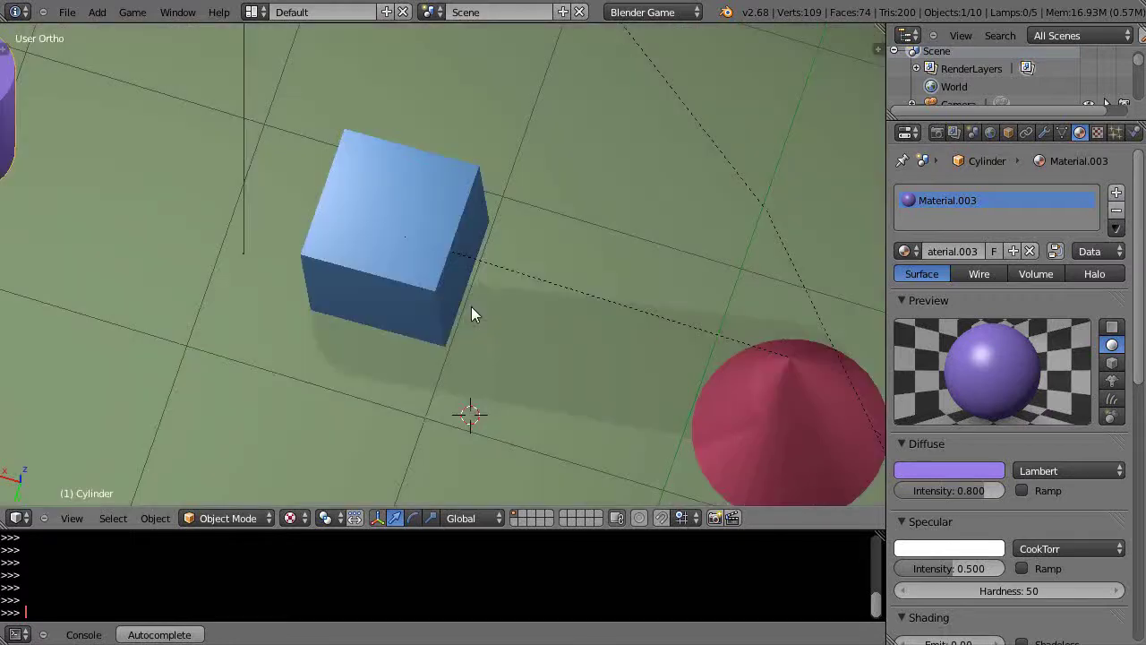
{"action": "middle_click_drag", "start_coordinate": [474, 308], "coordinate": [490, 179]}
{"action": "key", "text": "Home"}
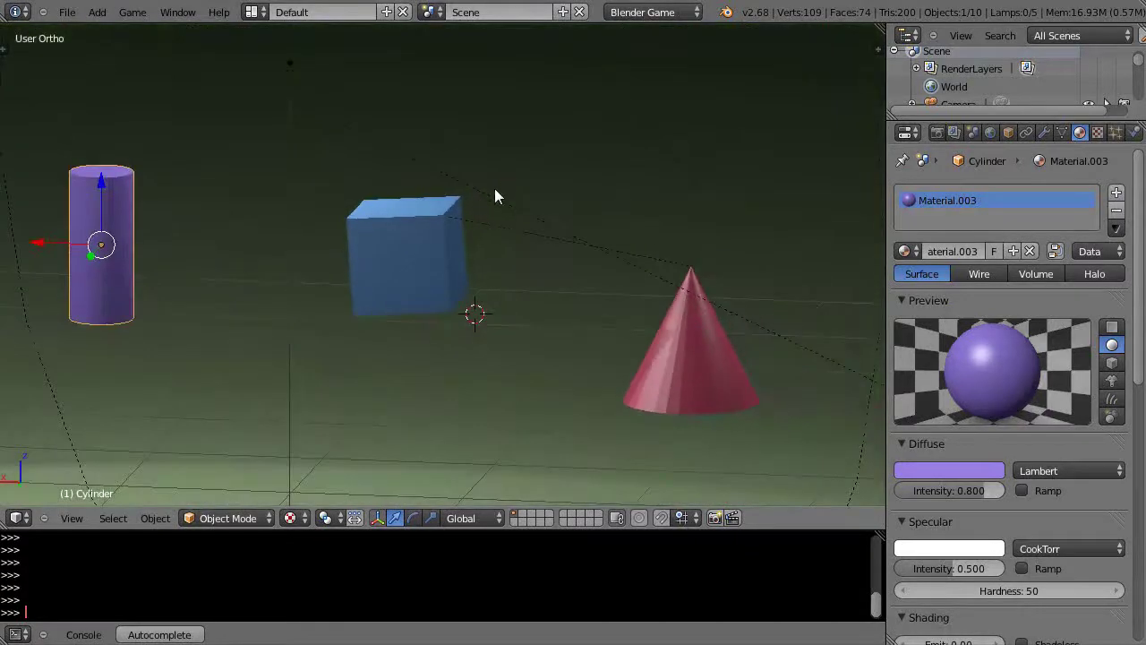
{"action": "key", "text": "KP_5"}
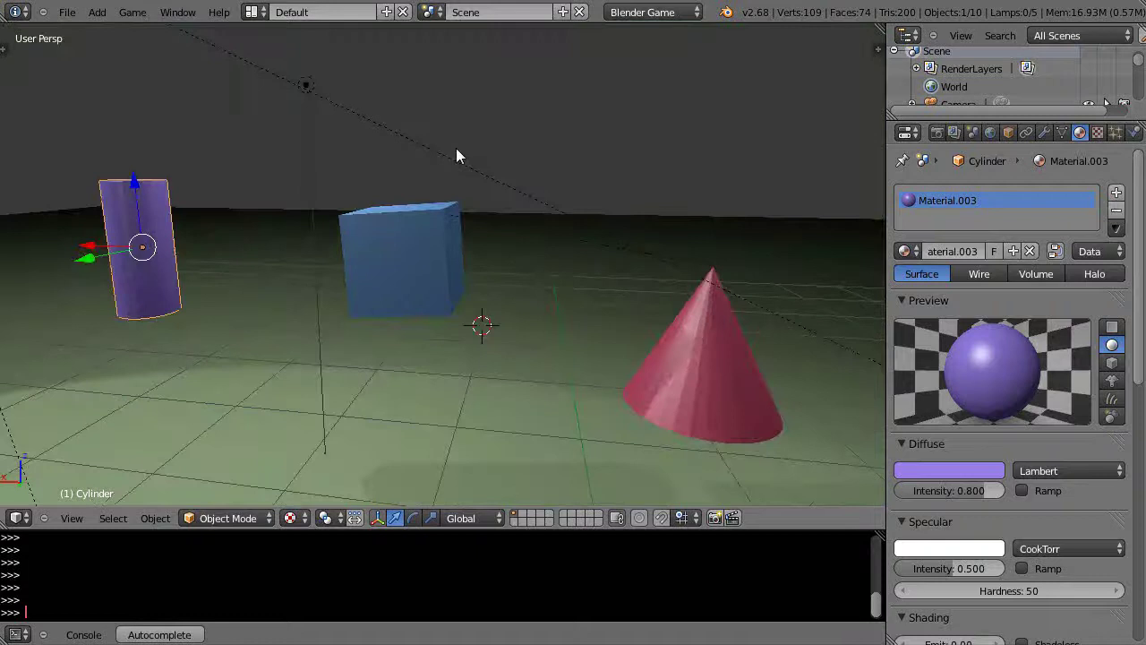
{"action": "key", "text": "Tab"}
{"action": "middle_click_drag", "start_coordinate": [456, 156], "coordinate": [417, 196]}
{"action": "key", "text": "Tab"}
{"action": "right_click", "coordinate": [403, 246]}
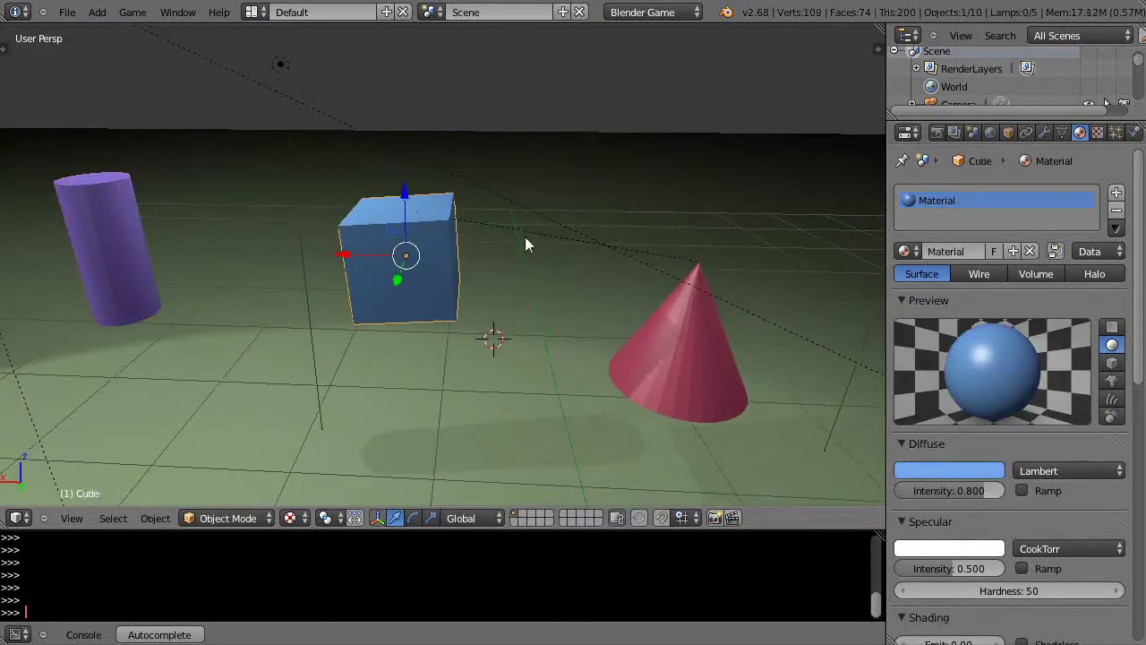
- Rotate the cube about global Y and orbit to see the cone follow it
{"action": "key", "text": "r"}
{"action": "key", "text": "y"}
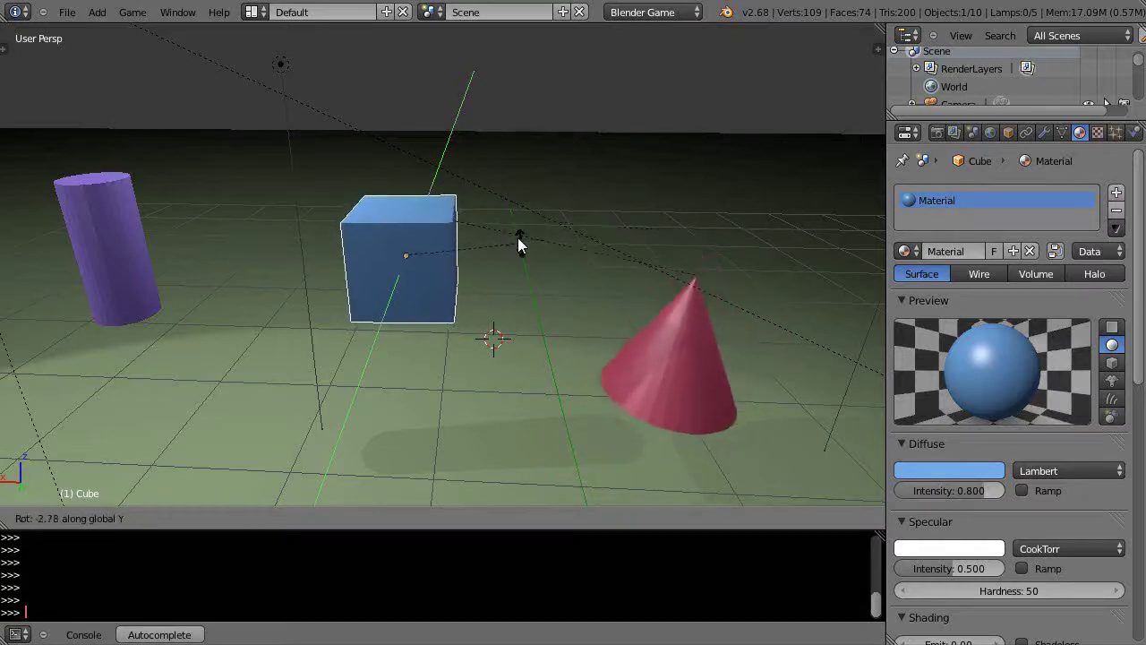
{"action": "left_click", "coordinate": [512, 230]}
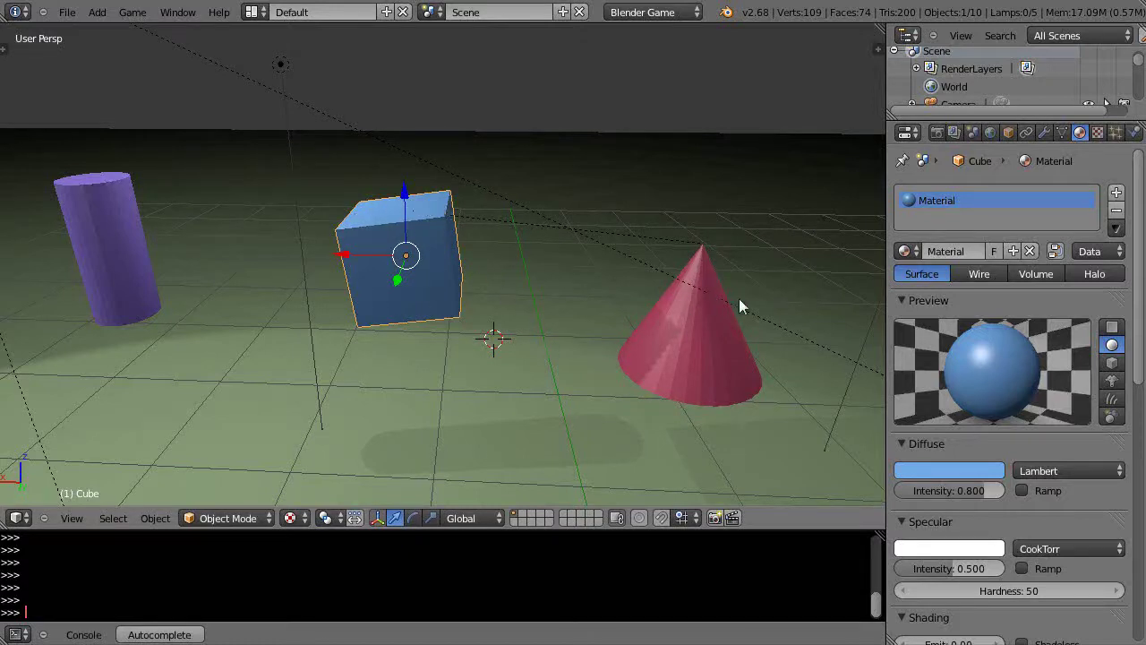
{"action": "middle_click_drag", "start_coordinate": [517, 289], "coordinate": [442, 282]}
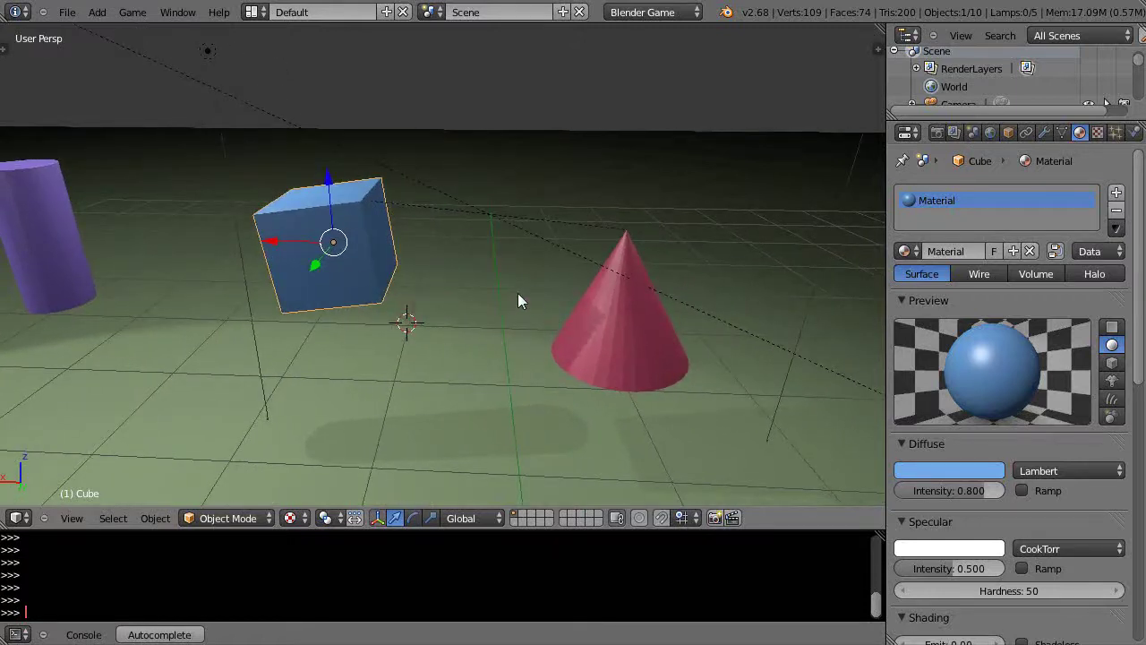